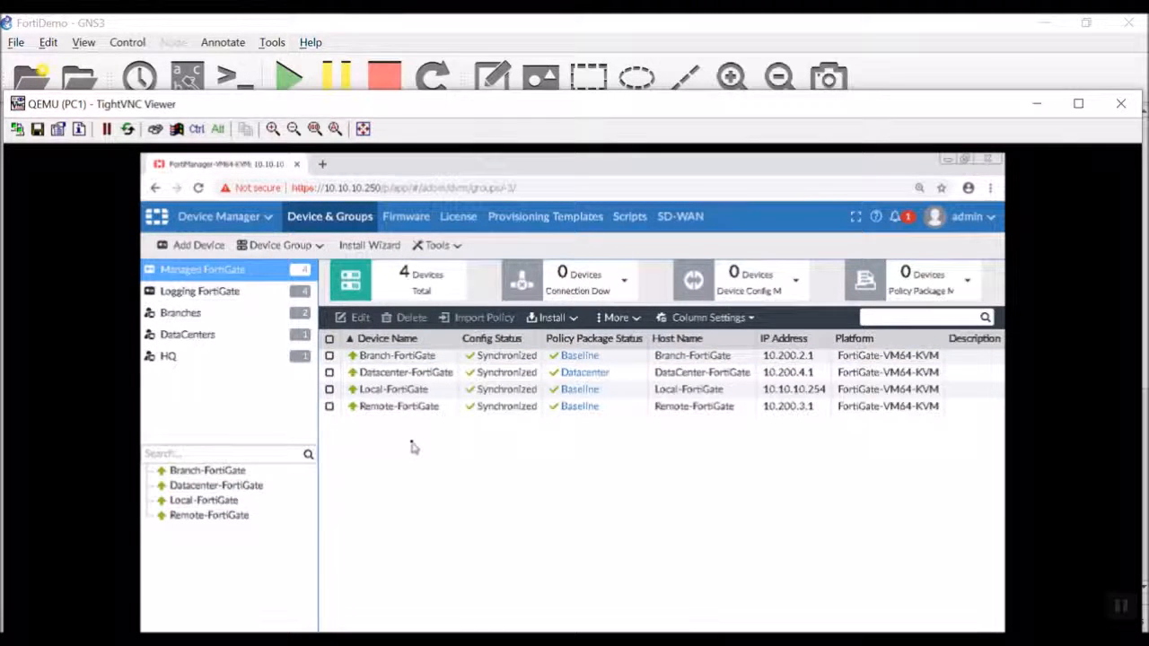
Open the FortiView Threat Map and inspect the details of the device marker in North America
{"action": "left_click_drag", "start_coordinate": [451, 111], "coordinate": [457, 44]}
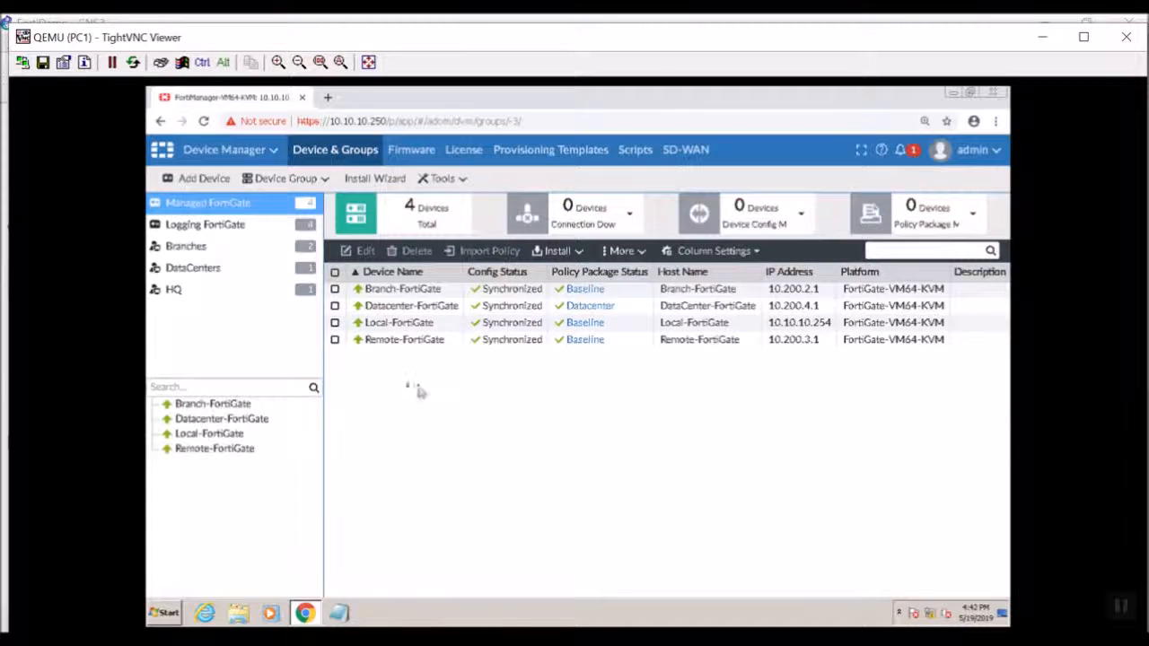
{"action": "left_click", "coordinate": [245, 156]}
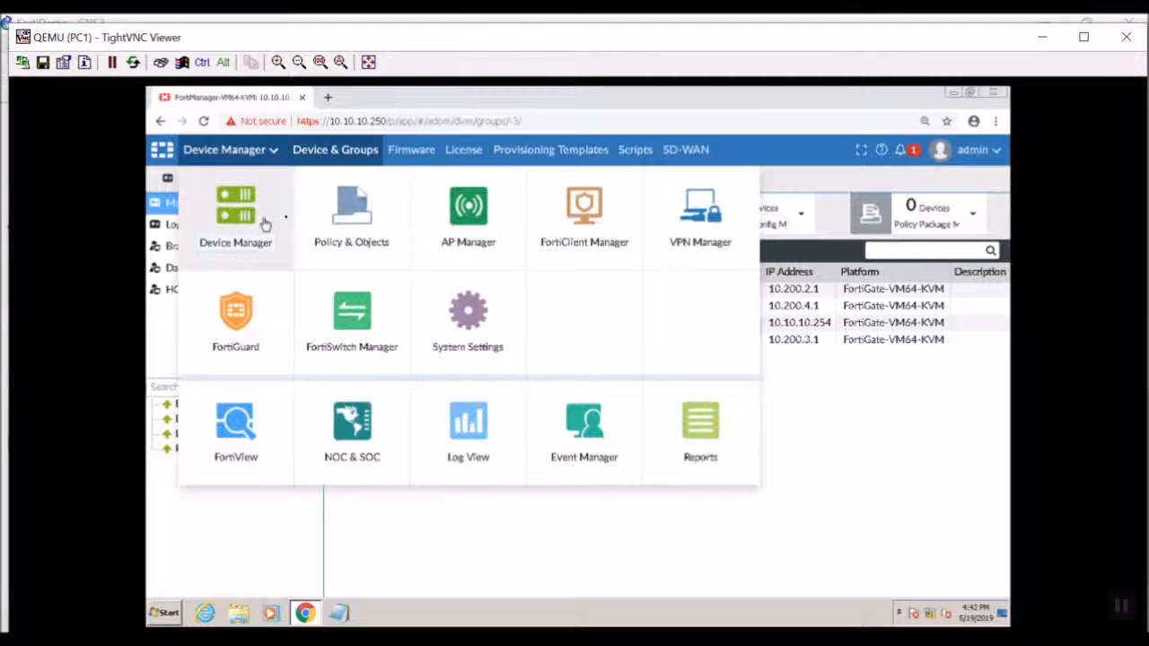
{"action": "left_click", "coordinate": [266, 413]}
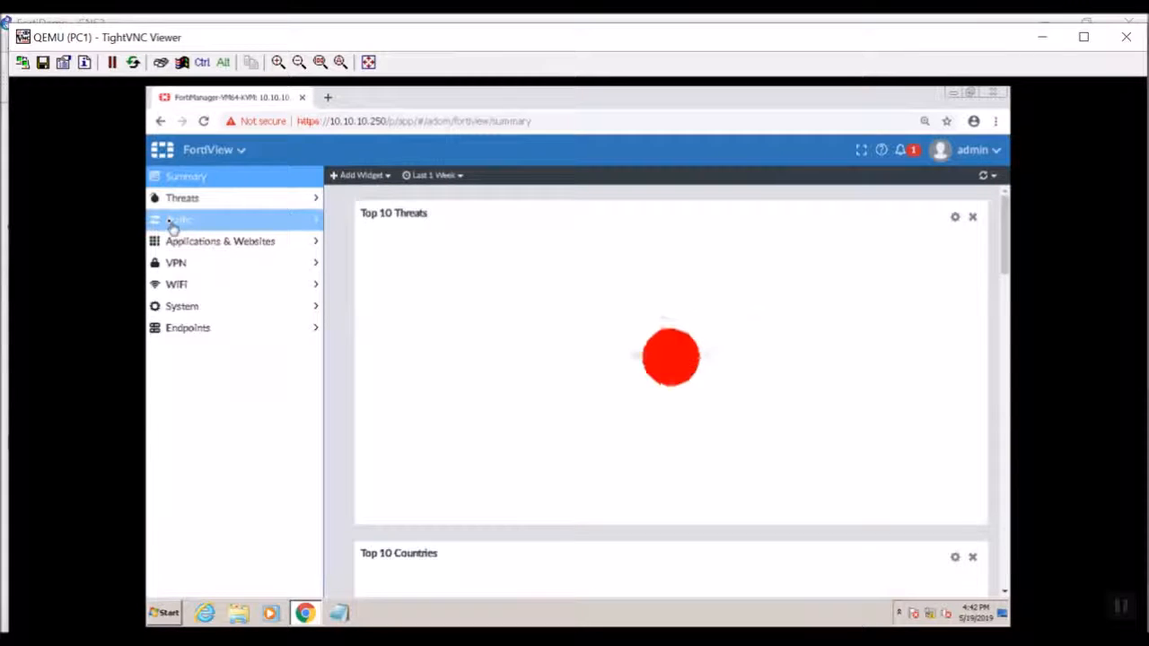
{"action": "left_click", "coordinate": [184, 199]}
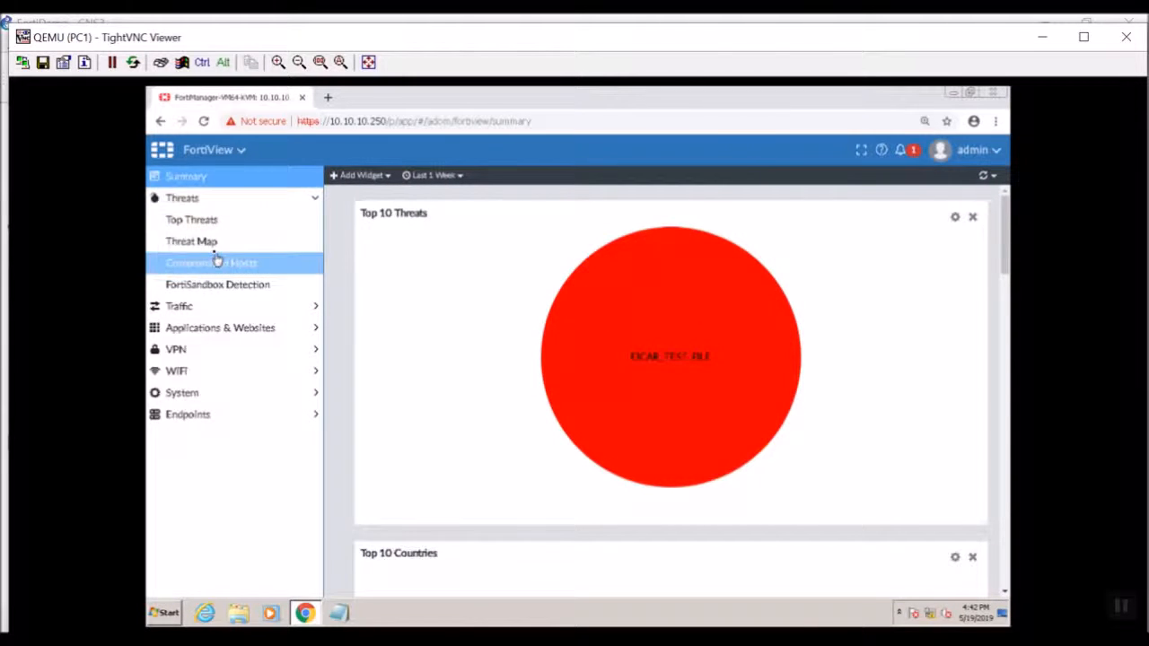
{"action": "left_click", "coordinate": [206, 244]}
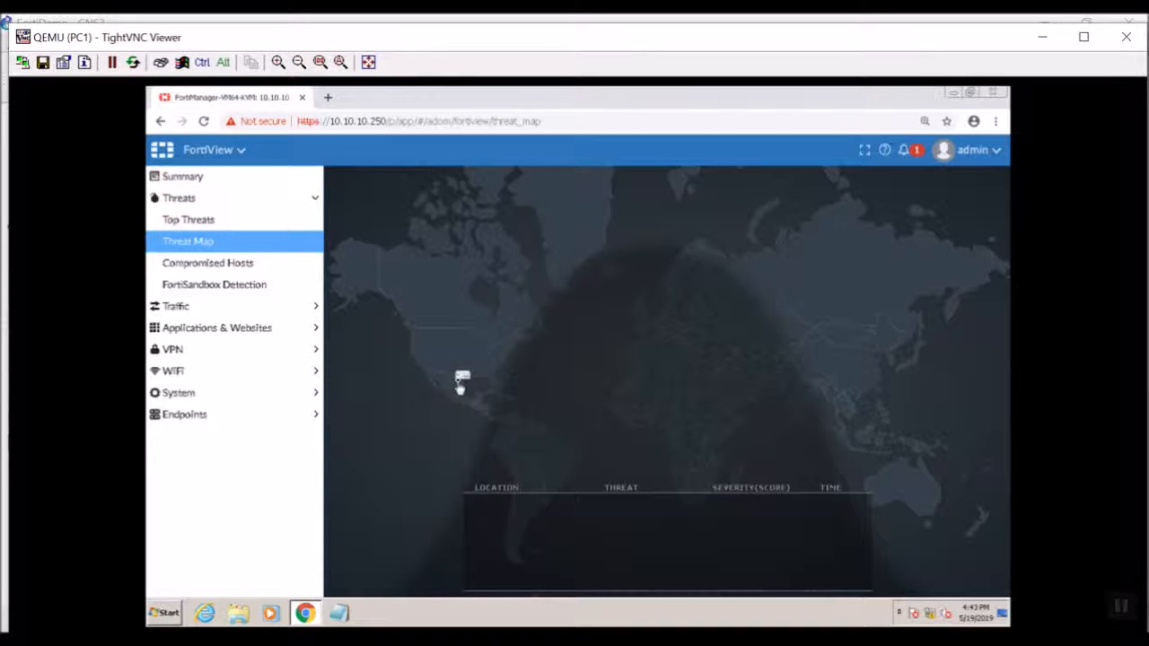
{"action": "mouse_move", "coordinate": [463, 381]}
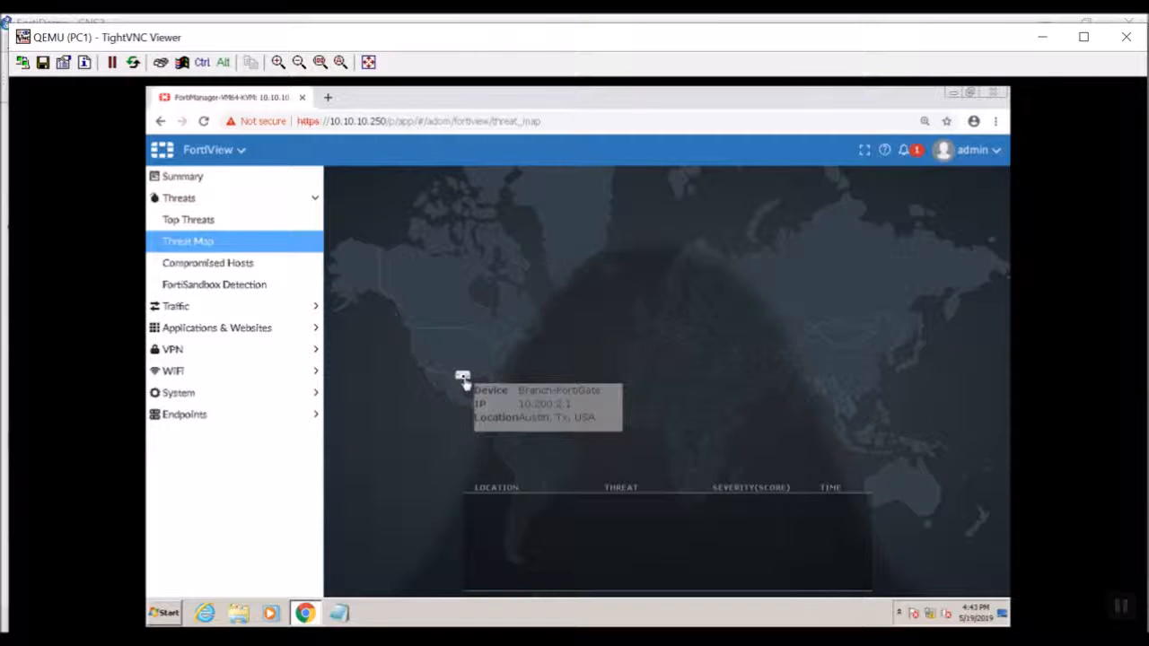
Return to Device Manager, open Local-FortiGate for editing and expand its Device Location settings
{"action": "left_click", "coordinate": [199, 155]}
{"action": "left_click", "coordinate": [205, 216]}
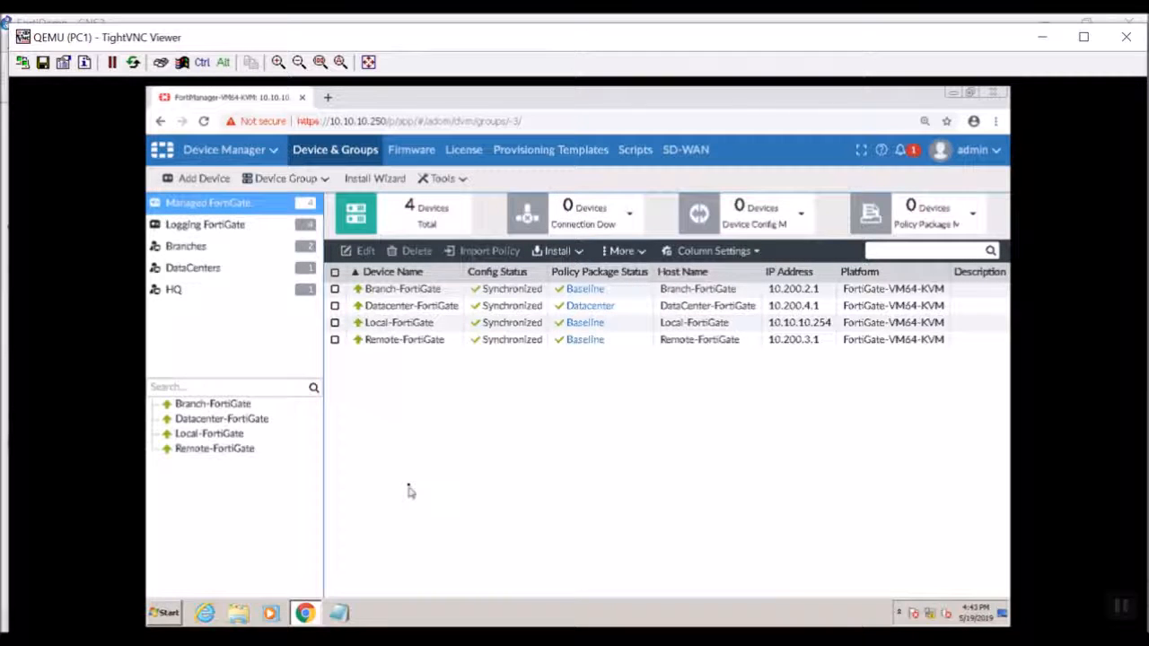
{"action": "left_click", "coordinate": [335, 324]}
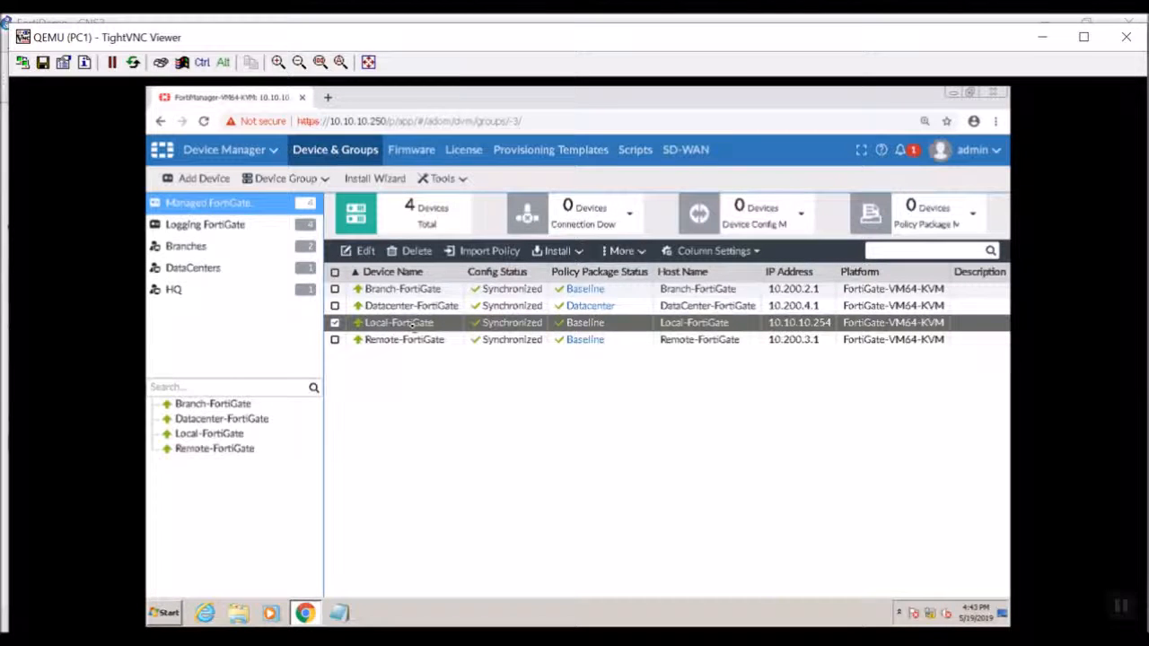
{"action": "left_click", "coordinate": [365, 253]}
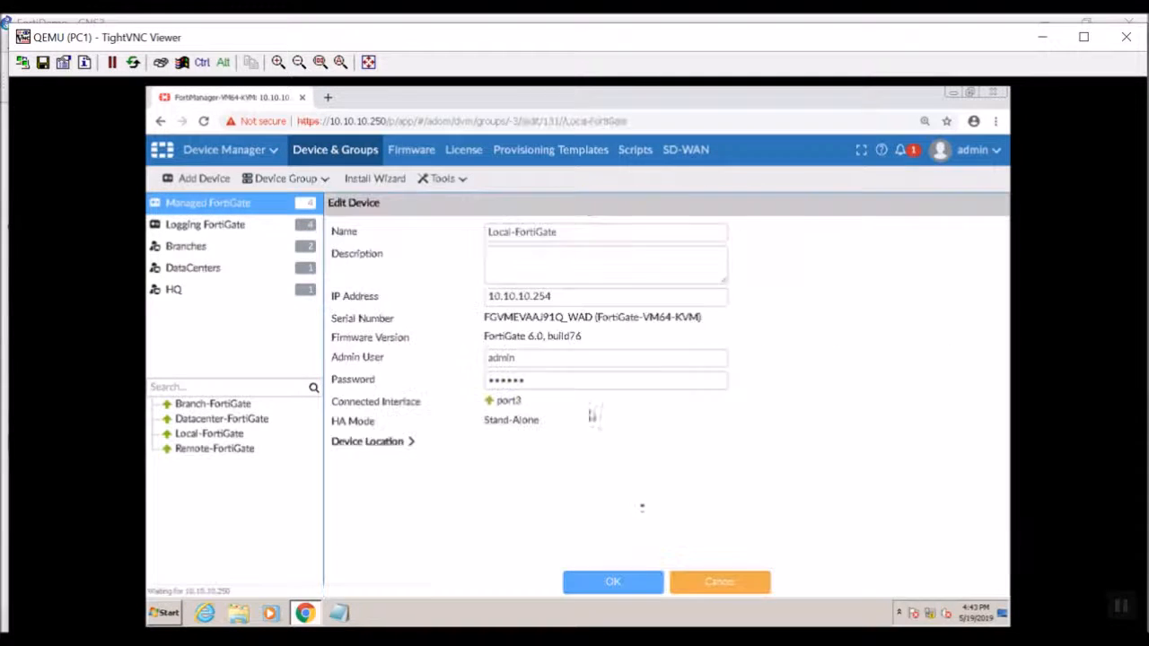
{"action": "left_click", "coordinate": [411, 442]}
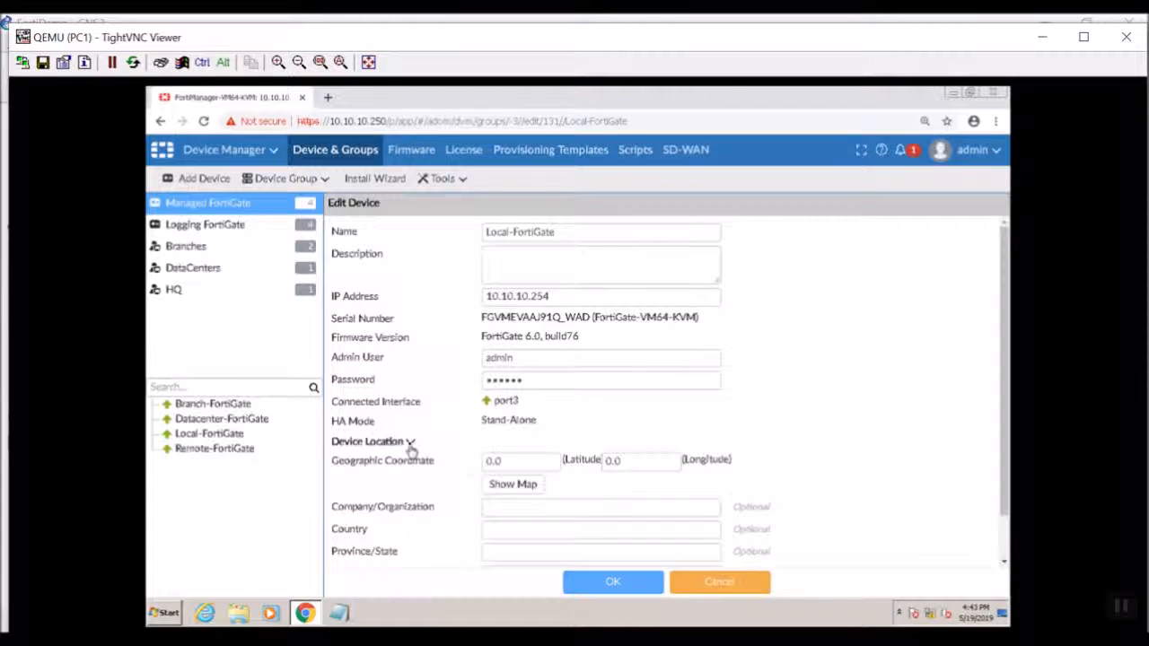
Set the Local-FortiGate company/organization to IT Ninja Support
{"action": "scroll", "coordinate": [410, 446], "scroll_direction": "down", "scroll_amount": 1}
{"action": "left_click", "coordinate": [495, 457]}
{"action": "type", "text": "IT"}
{"action": "type", "text": "Nin"}
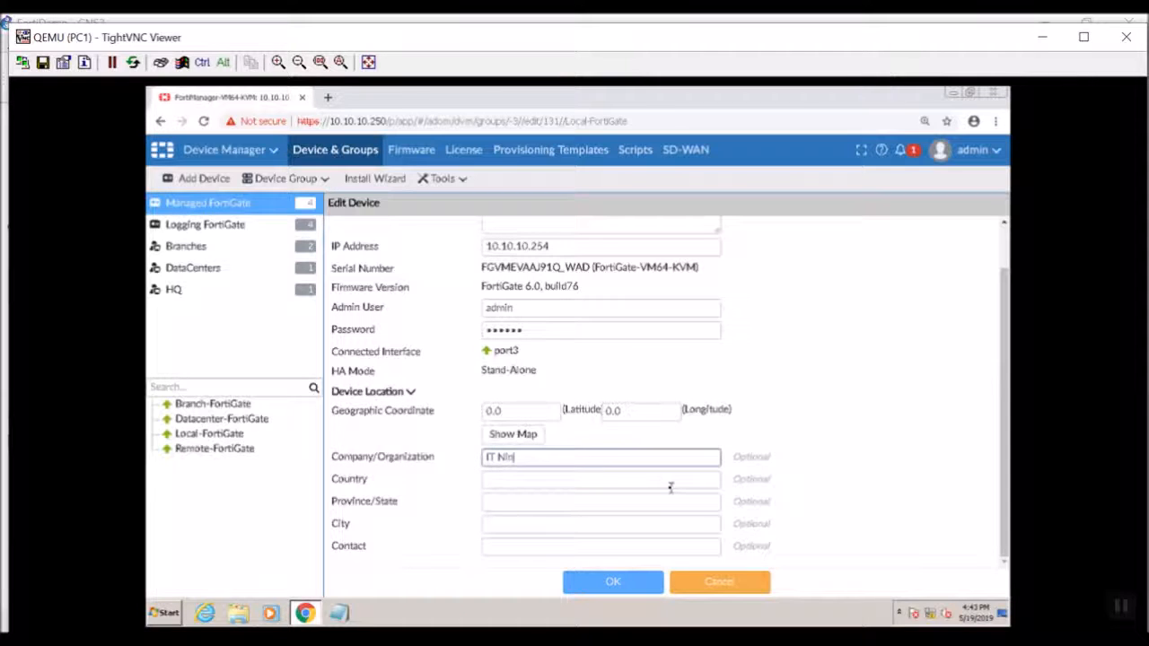
{"action": "type", "text": "ja Support"}
{"action": "key", "text": "Tab"}
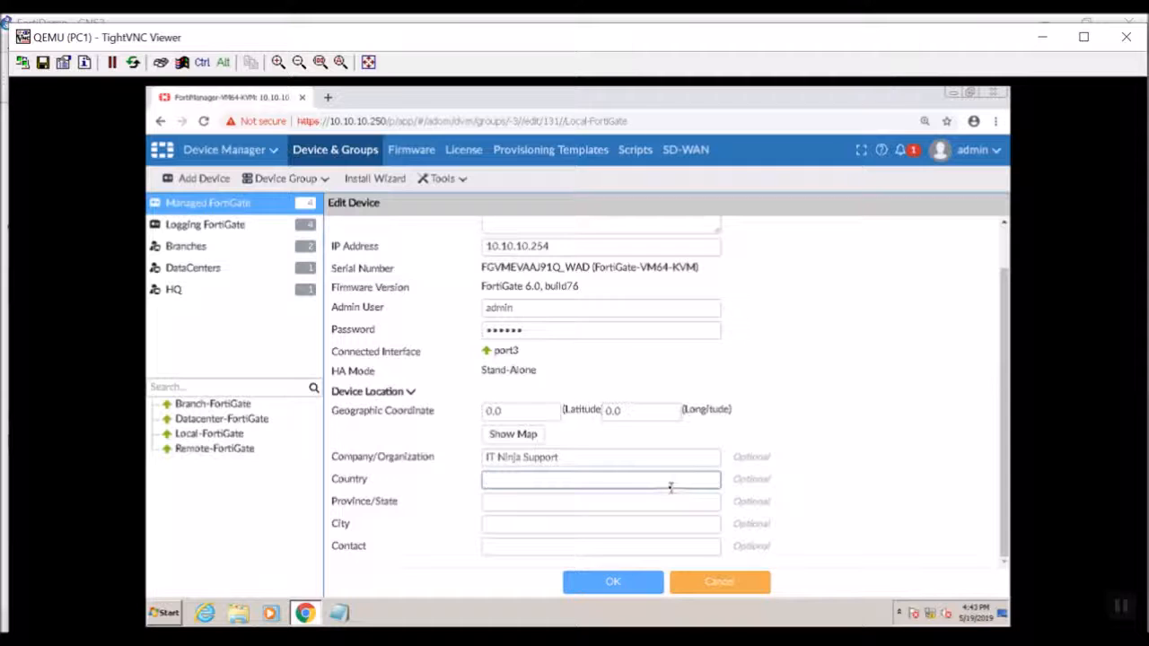
Fill in the location with country USA, province/state AZ and city Tempe, and enter the contact's first name
{"action": "type", "text": "USA"}
{"action": "key", "text": "Tab"}
{"action": "type", "text": "AZ"}
{"action": "key", "text": "Tab"}
{"action": "type", "text": "Tempe"}
{"action": "key", "text": "Tab"}
{"action": "type", "text": "Devin"}
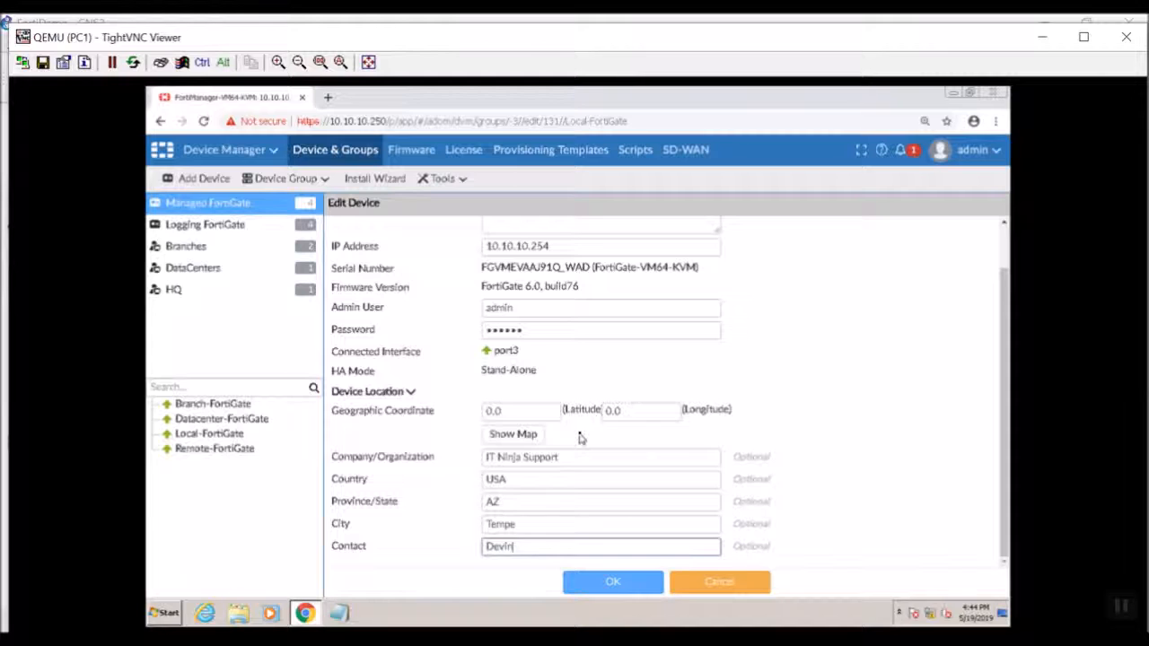
Show the location map and move the device marker near Gila National Forest, at about latitude 33.42 and longitude -109.12
{"action": "left_click", "coordinate": [528, 440]}
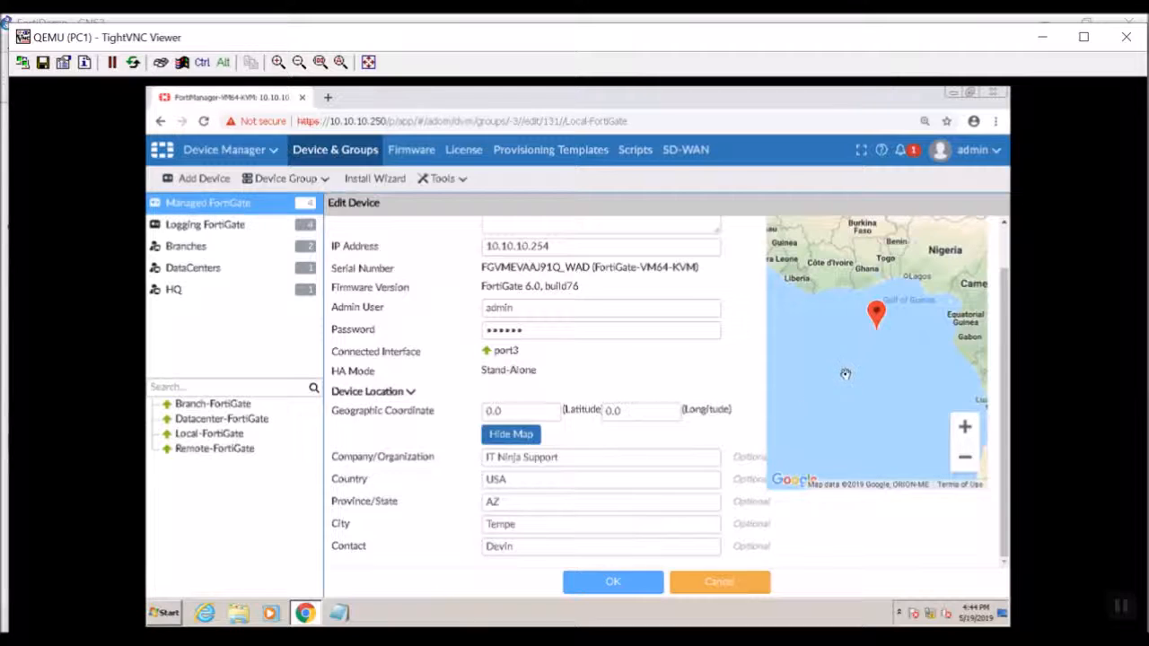
{"action": "left_click", "coordinate": [966, 463]}
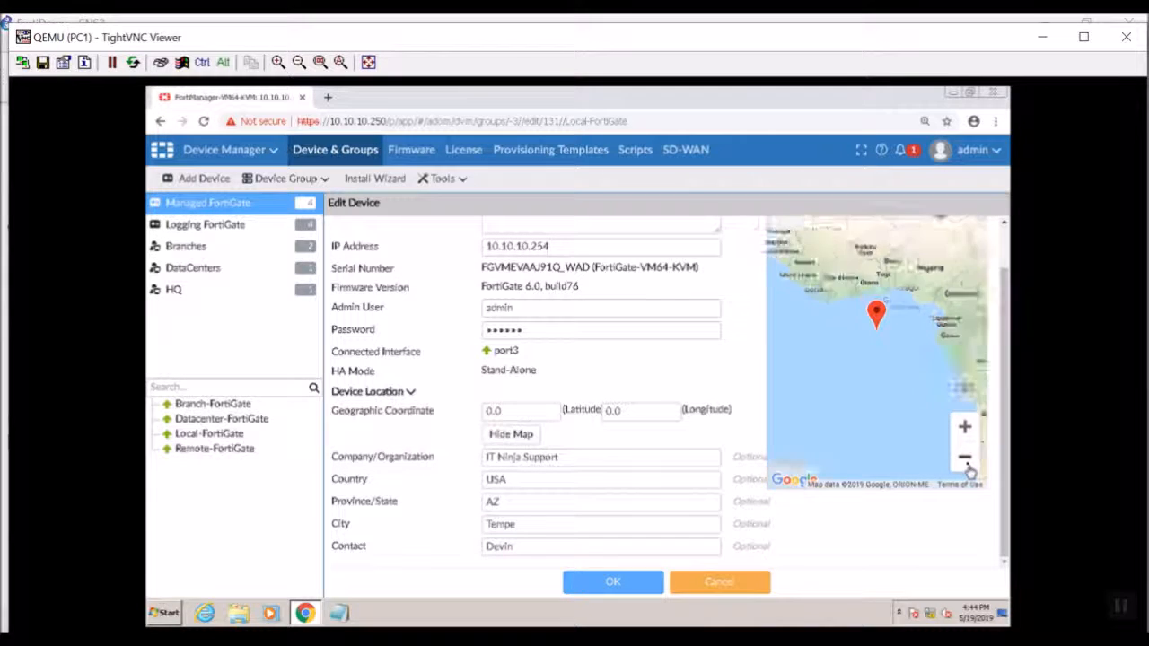
{"action": "left_click", "coordinate": [966, 463]}
{"action": "left_click", "coordinate": [966, 463]}
{"action": "mouse_move", "coordinate": [873, 323]}
{"action": "left_mouse_down"}
{"action": "mouse_move", "coordinate": [932, 357]}
{"action": "mouse_move", "coordinate": [786, 322]}
{"action": "mouse_move", "coordinate": [822, 322]}
{"action": "left_mouse_up"}
{"action": "left_click", "coordinate": [967, 431]}
{"action": "left_click", "coordinate": [967, 431]}
{"action": "left_click", "coordinate": [967, 430]}
{"action": "left_click", "coordinate": [967, 431]}
{"action": "left_click", "coordinate": [967, 431]}
{"action": "mouse_move", "coordinate": [847, 351]}
{"action": "left_mouse_down"}
{"action": "mouse_move", "coordinate": [887, 353]}
{"action": "mouse_move", "coordinate": [905, 327]}
{"action": "mouse_move", "coordinate": [822, 342]}
{"action": "left_mouse_up"}
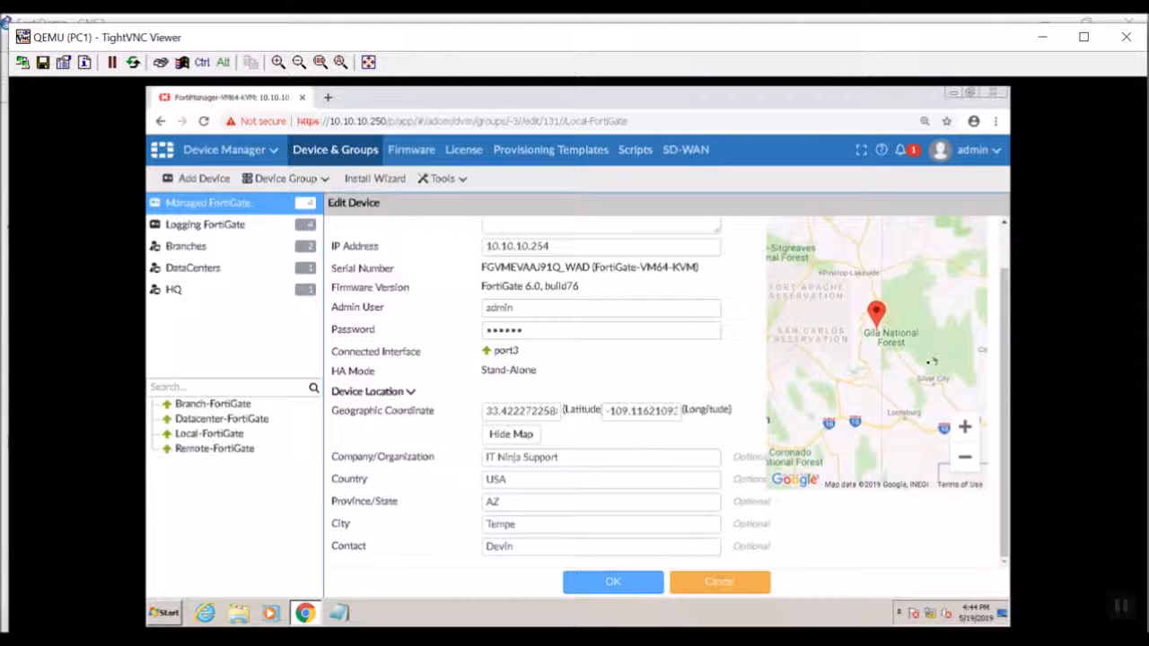
Move the device marker west to Phoenix, at about latitude 33.47 and longitude -112.06
{"action": "left_click_drag", "start_coordinate": [867, 384], "coordinate": [929, 379]}
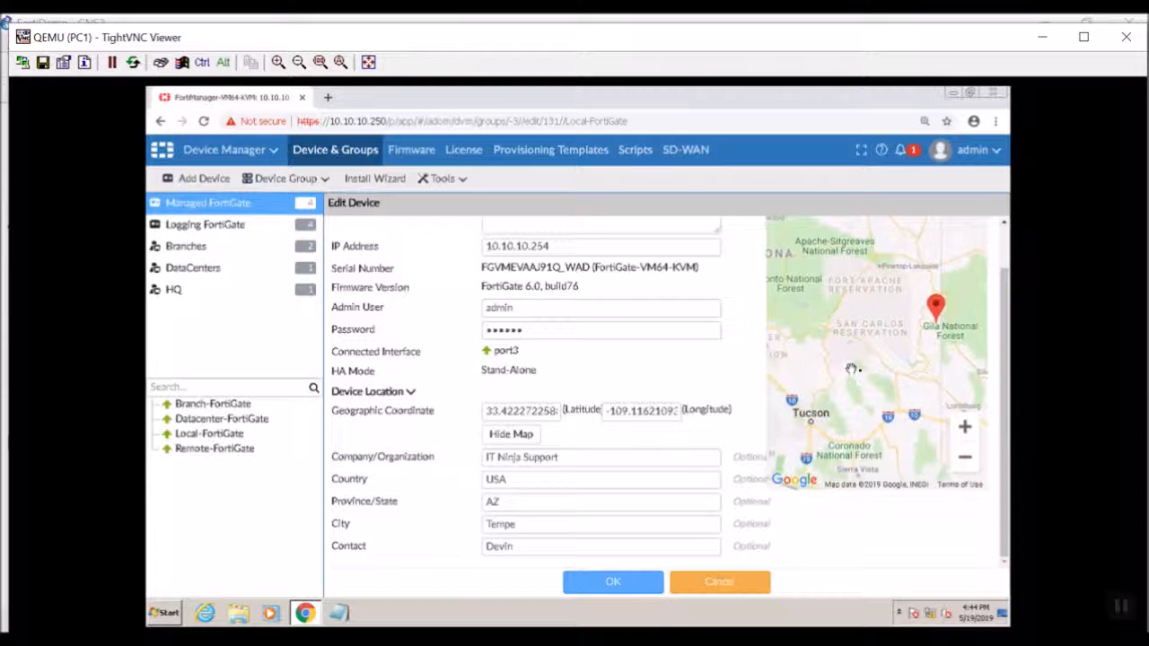
{"action": "left_click_drag", "start_coordinate": [852, 368], "coordinate": [888, 378]}
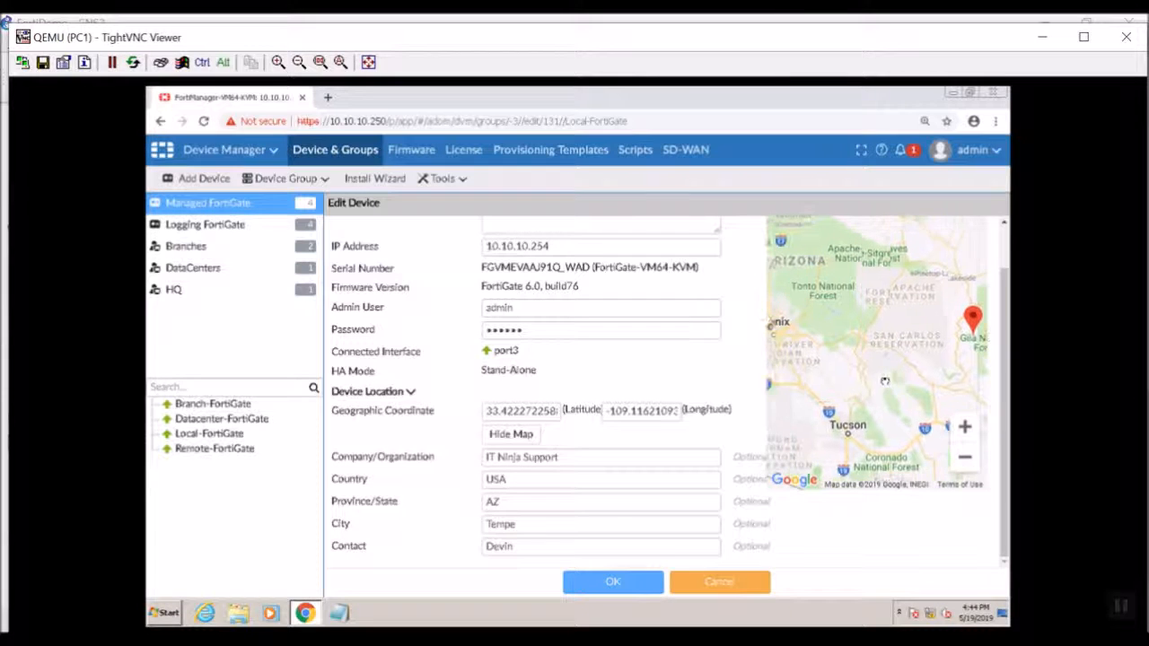
{"action": "left_click", "coordinate": [963, 428]}
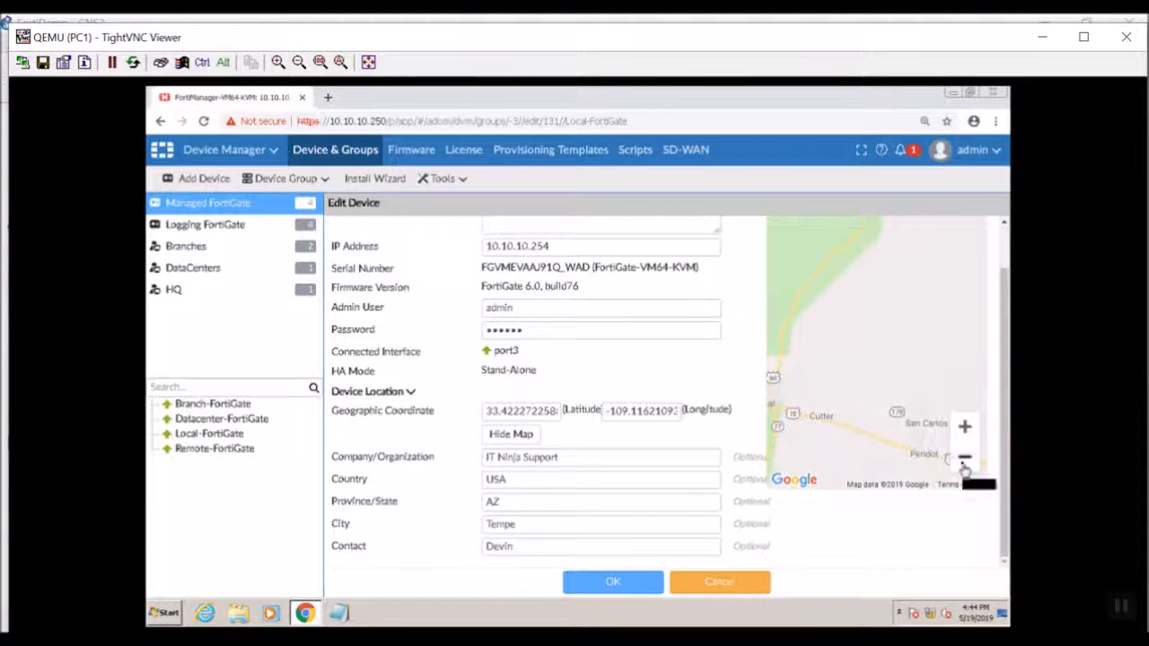
{"action": "left_click", "coordinate": [963, 463]}
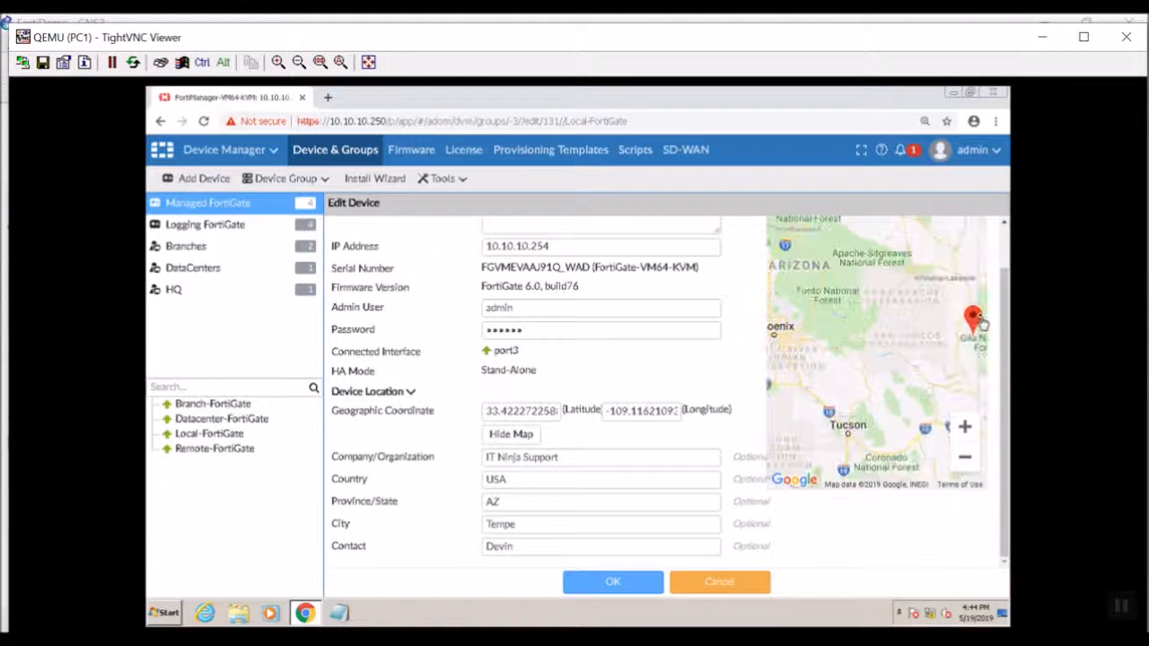
{"action": "left_click_drag", "start_coordinate": [823, 346], "coordinate": [823, 347]}
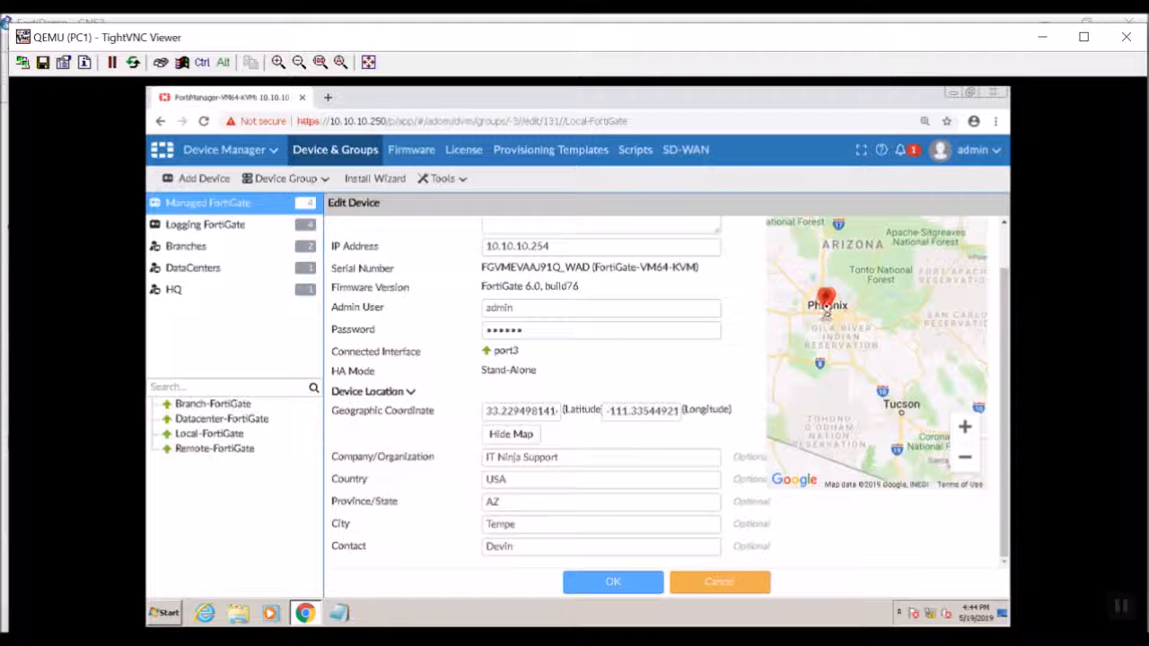
{"action": "left_click_drag", "start_coordinate": [827, 305], "coordinate": [828, 306]}
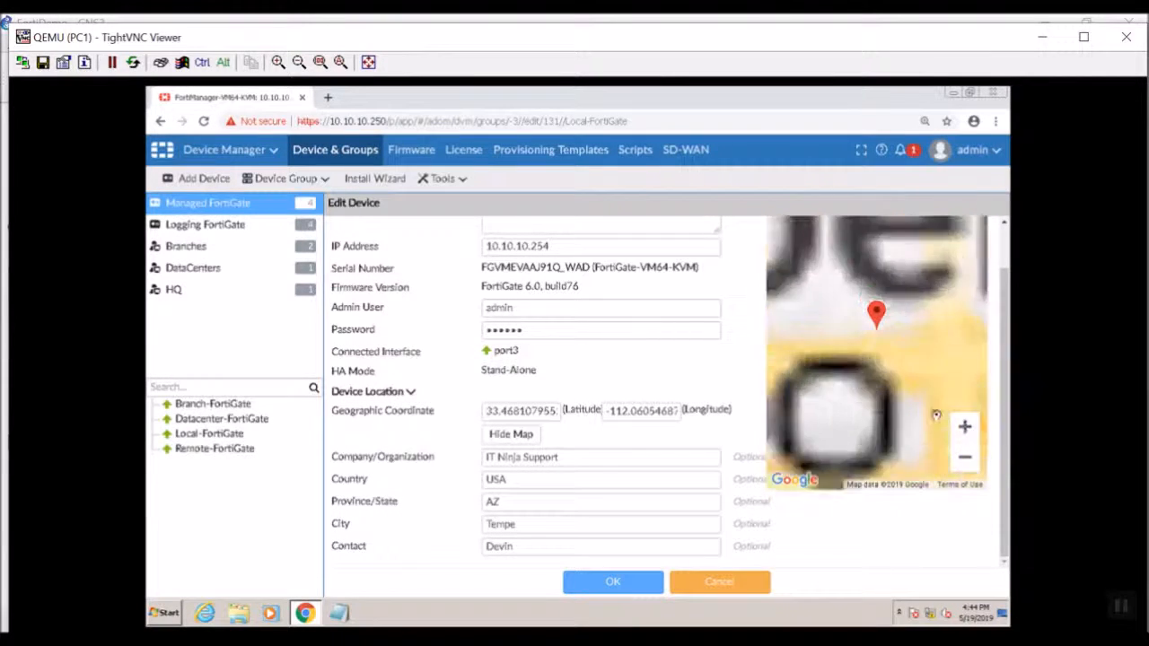
Move the device marker from Phoenix toward Tempe, near Sky Harbor Airport, at about latitude 33.43 and longitude -111.99
{"action": "left_click_drag", "start_coordinate": [896, 429], "coordinate": [841, 415]}
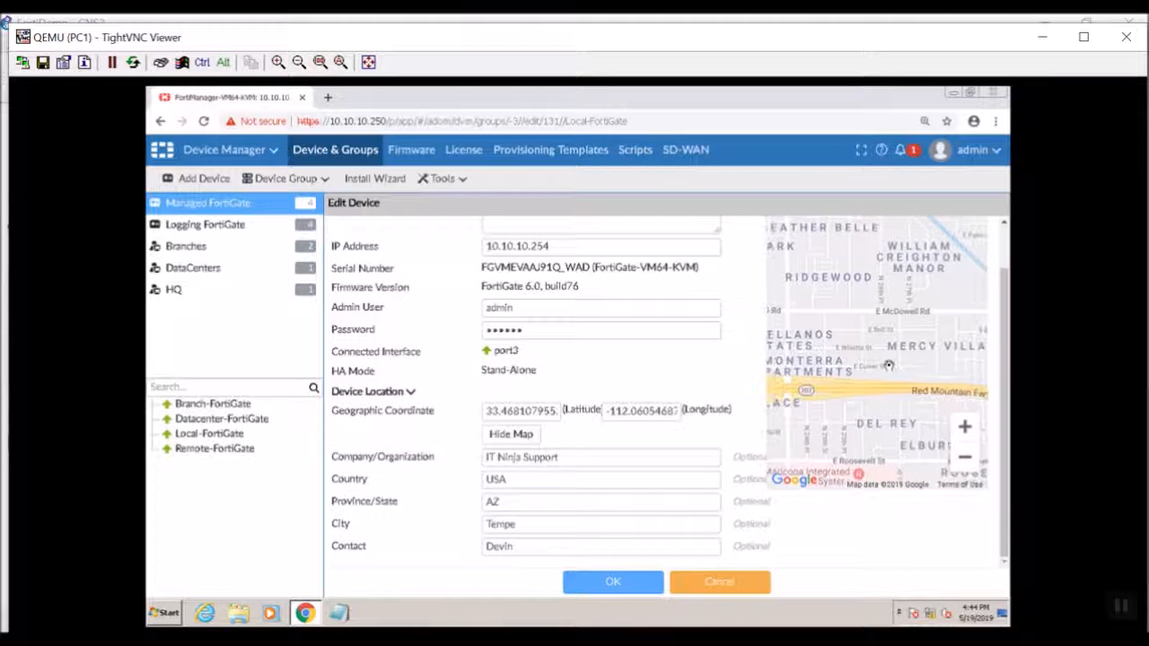
{"action": "left_click_drag", "start_coordinate": [789, 361], "coordinate": [807, 406]}
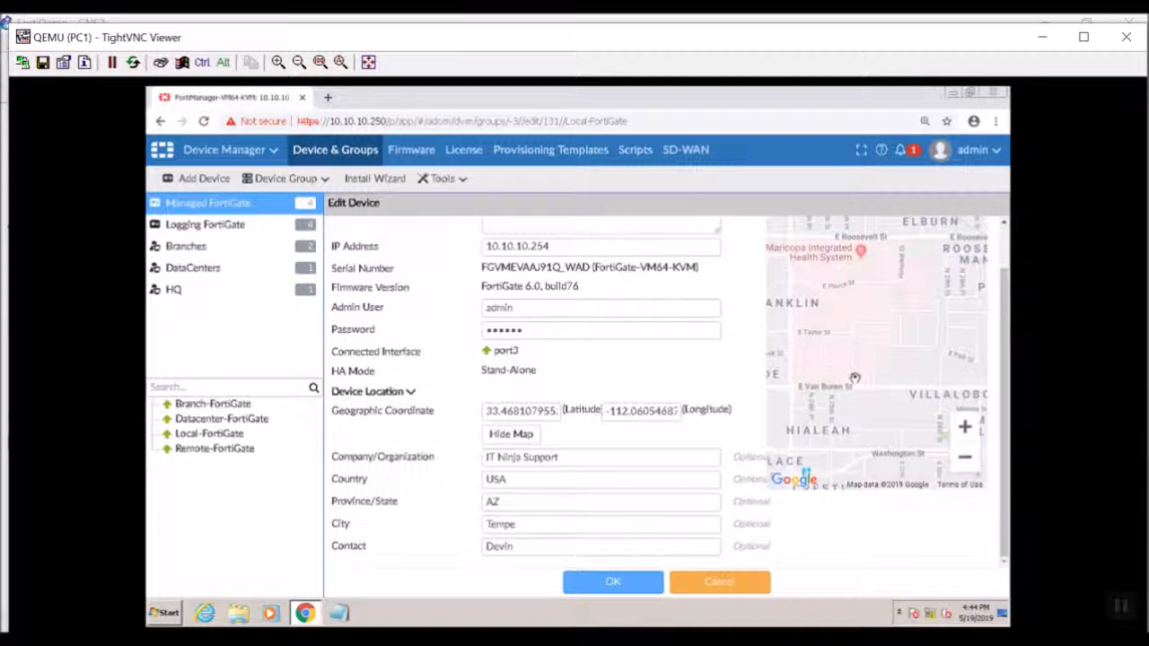
{"action": "left_click_drag", "start_coordinate": [806, 315], "coordinate": [783, 314]}
{"action": "left_click_drag", "start_coordinate": [973, 336], "coordinate": [888, 337]}
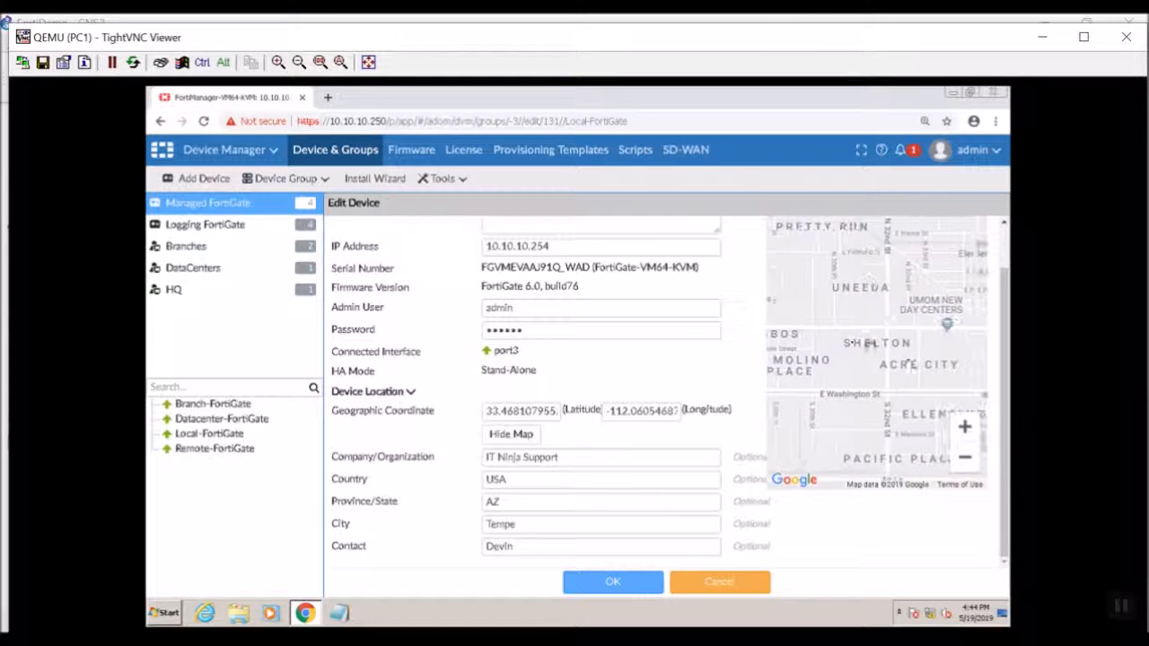
{"action": "left_click", "coordinate": [964, 459]}
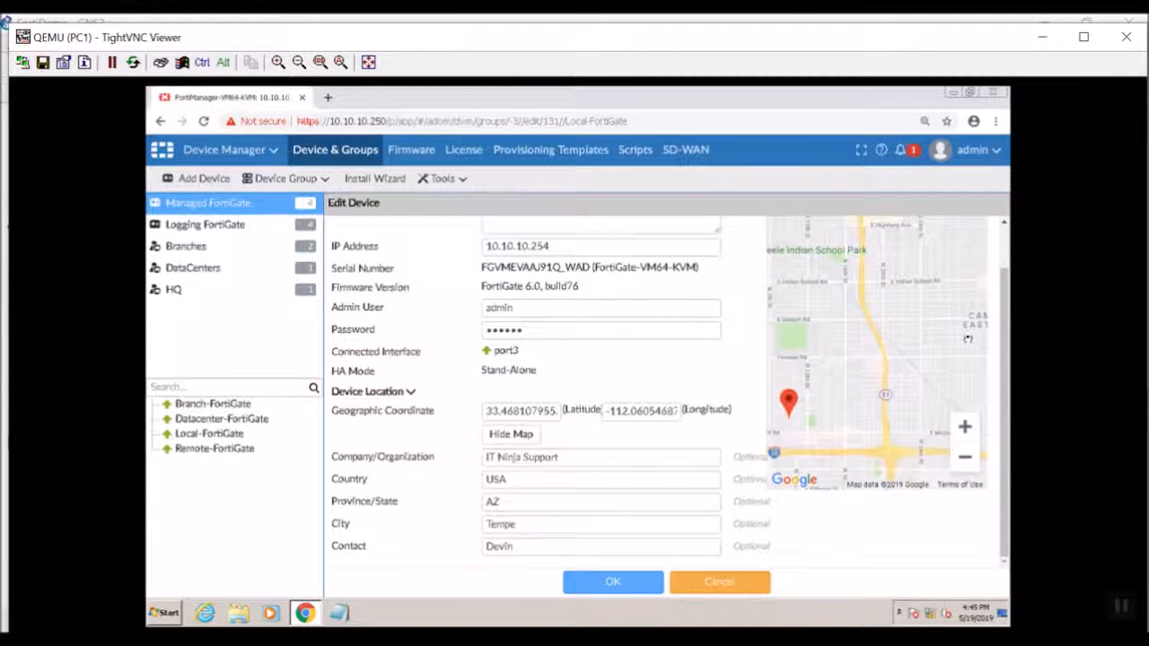
{"action": "left_click_drag", "start_coordinate": [907, 368], "coordinate": [908, 277]}
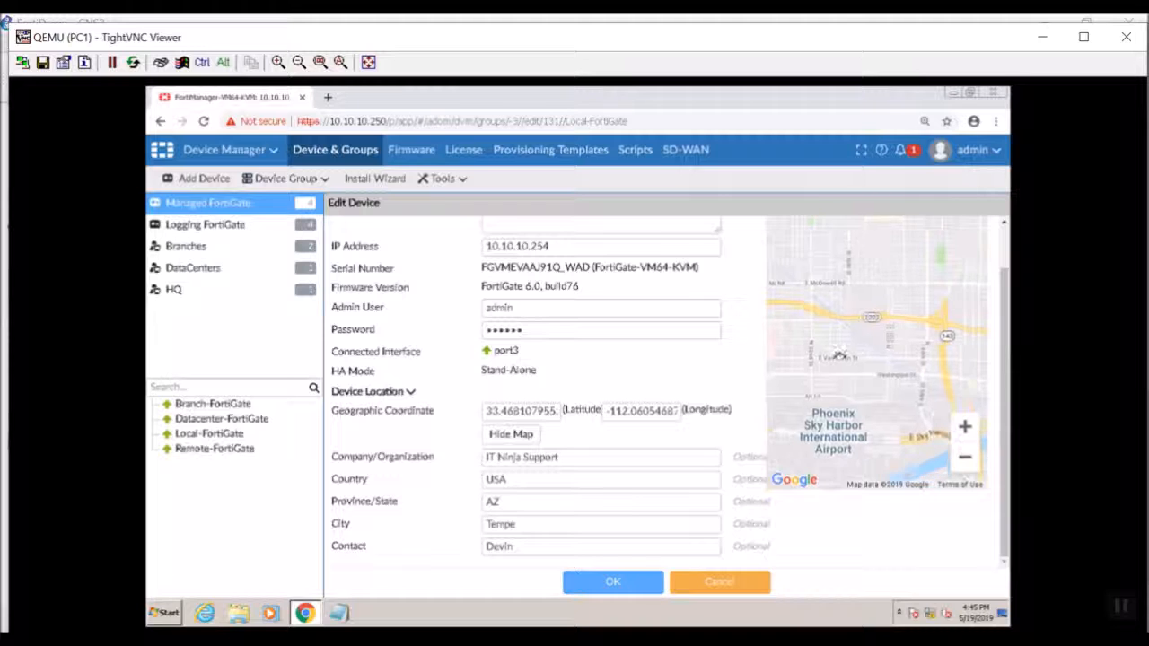
{"action": "left_click_drag", "start_coordinate": [832, 359], "coordinate": [756, 283]}
{"action": "left_click_drag", "start_coordinate": [896, 393], "coordinate": [805, 310]}
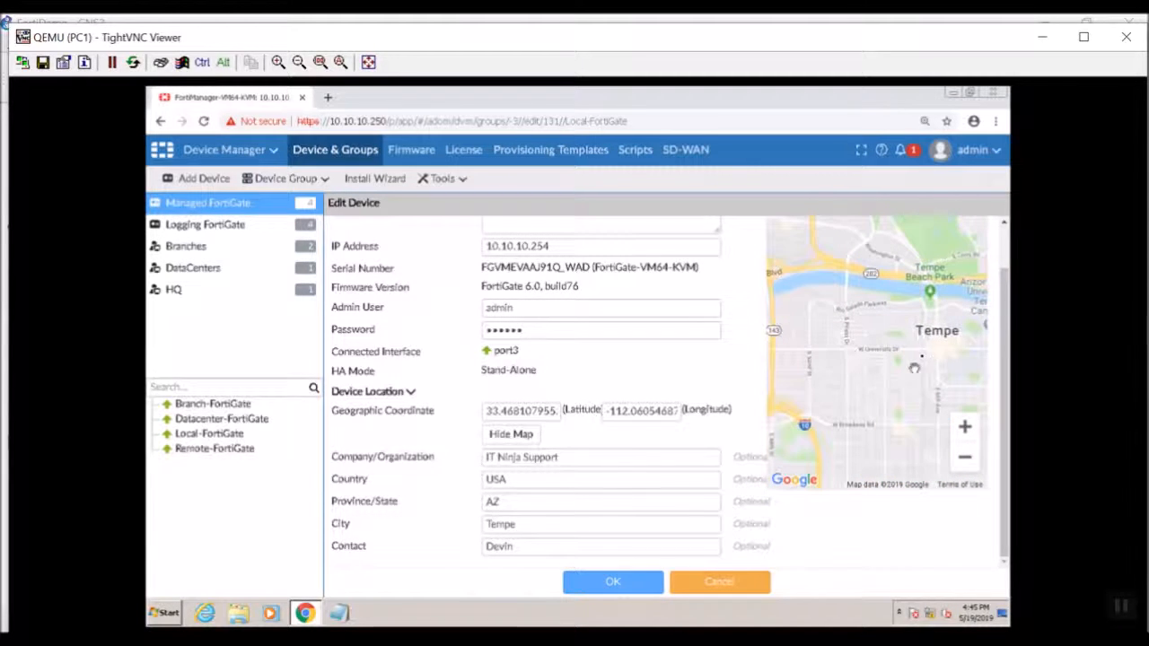
{"action": "left_click", "coordinate": [965, 459]}
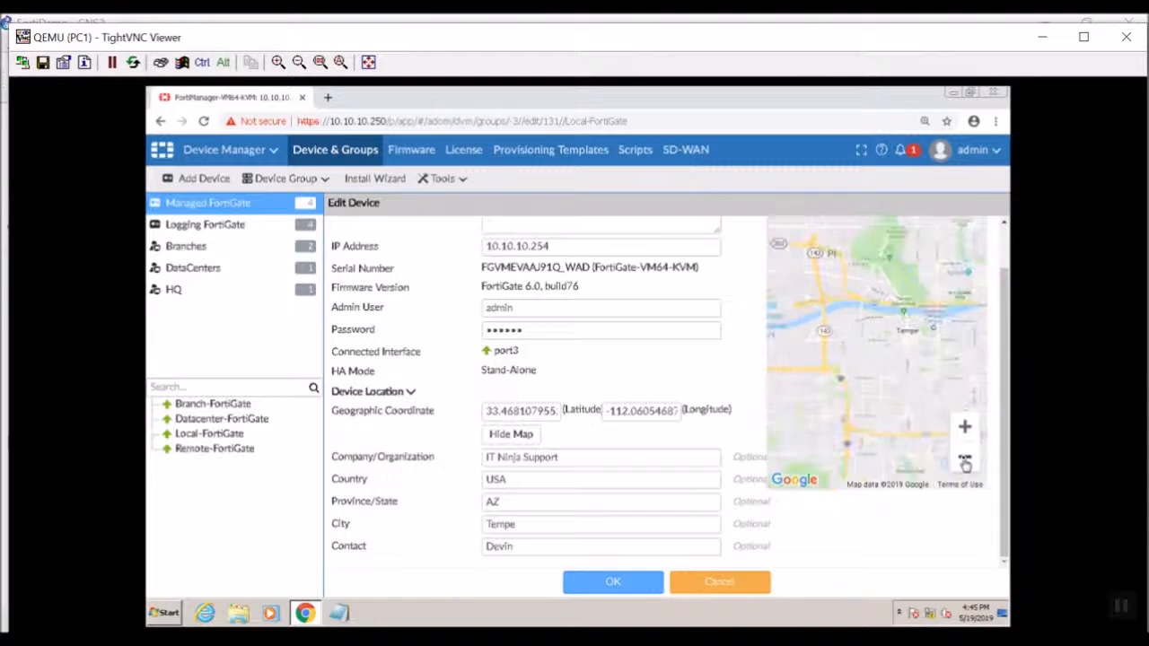
{"action": "left_click_drag", "start_coordinate": [894, 409], "coordinate": [915, 420]}
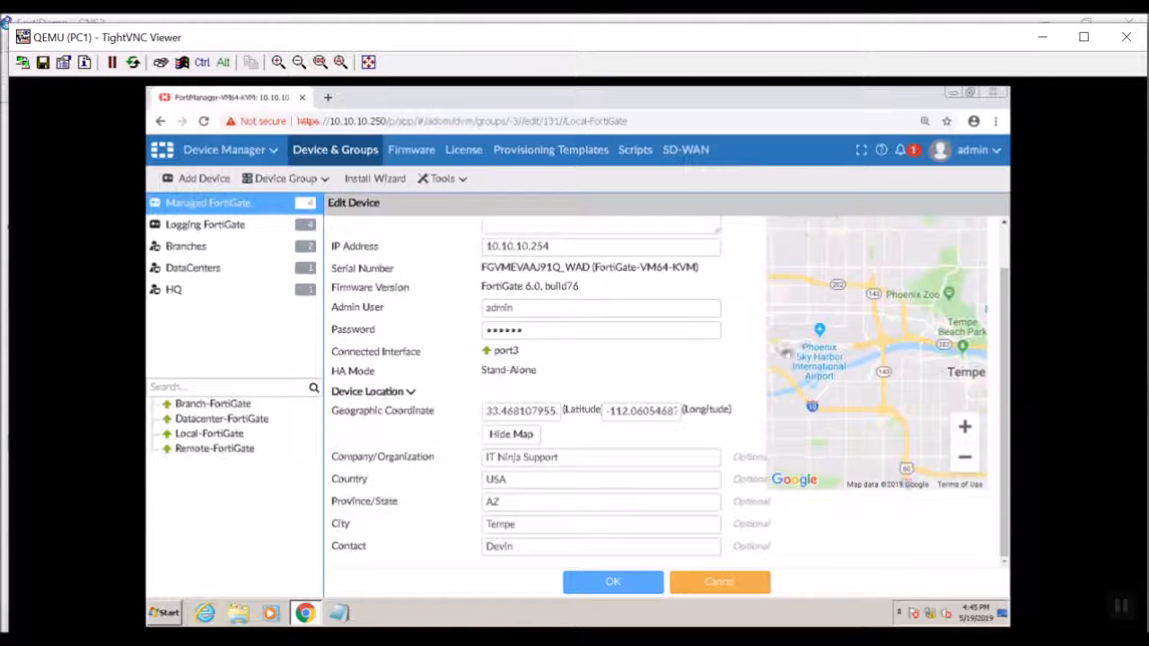
{"action": "left_click_drag", "start_coordinate": [785, 352], "coordinate": [850, 378]}
{"action": "left_click_drag", "start_coordinate": [775, 272], "coordinate": [847, 297]}
Move the device marker into Tempe, to E Broadway Rd near Hughes Acres, at about latitude 33.408 and longitude -111.920
{"action": "mouse_move", "coordinate": [932, 363]}
{"action": "left_mouse_down"}
{"action": "mouse_move", "coordinate": [889, 386]}
{"action": "mouse_move", "coordinate": [803, 378]}
{"action": "left_mouse_up"}
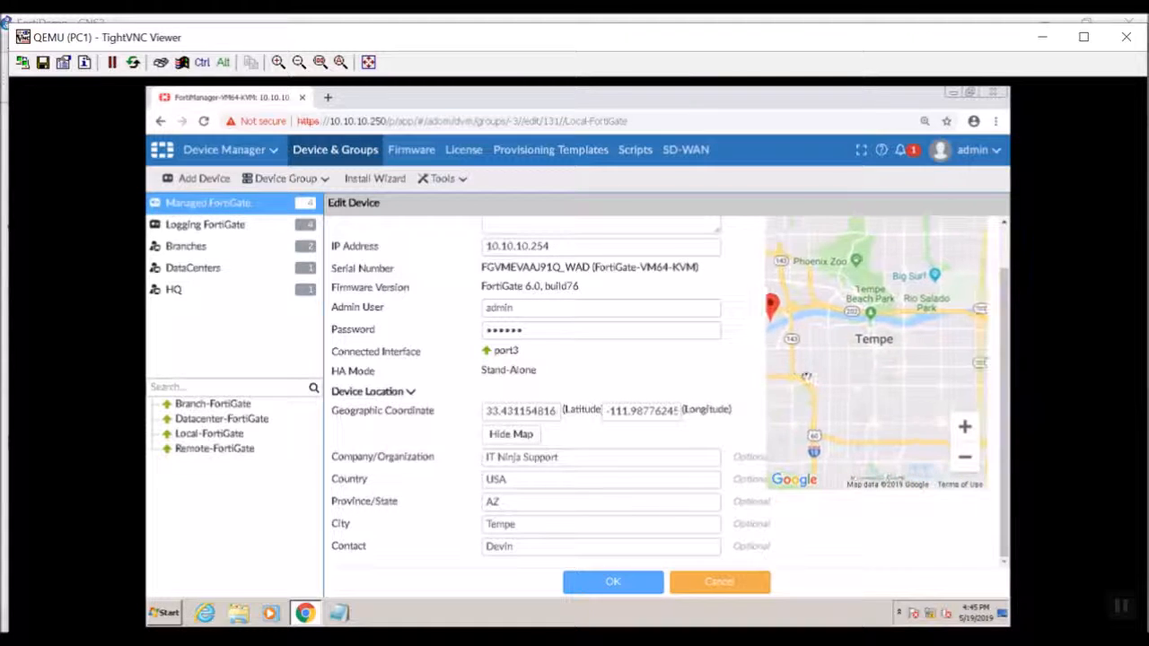
{"action": "left_click_drag", "start_coordinate": [886, 318], "coordinate": [884, 341]}
{"action": "left_click", "coordinate": [964, 428]}
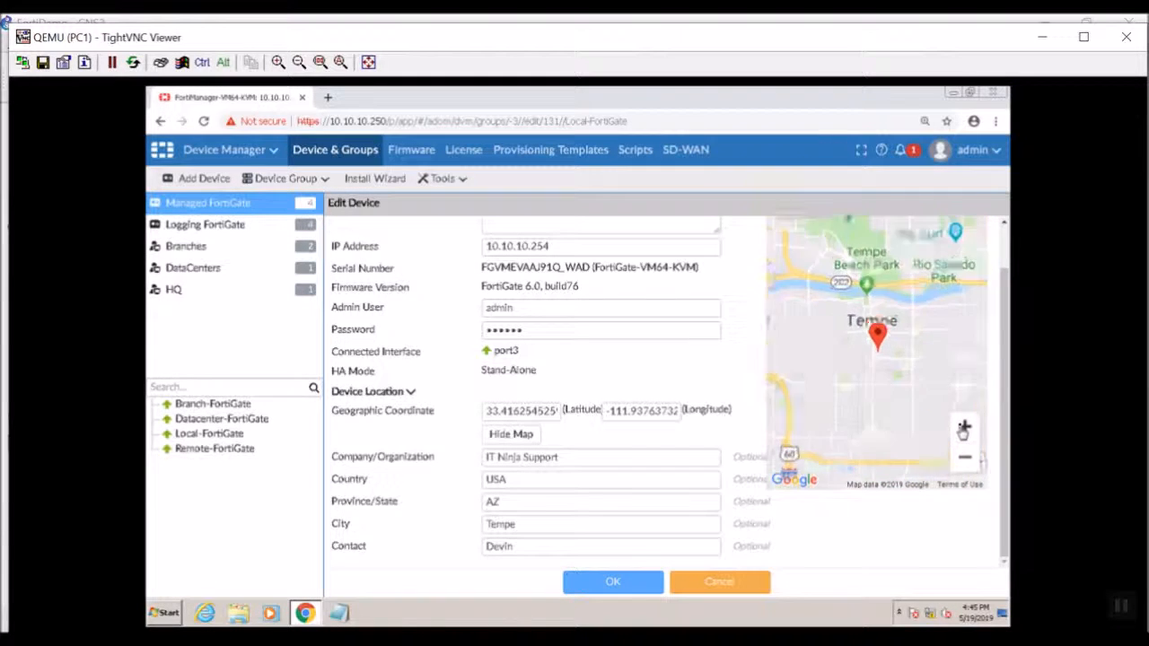
{"action": "left_click", "coordinate": [963, 430]}
{"action": "mouse_move", "coordinate": [893, 384]}
{"action": "left_mouse_down"}
{"action": "mouse_move", "coordinate": [790, 359]}
{"action": "mouse_move", "coordinate": [842, 377]}
{"action": "mouse_move", "coordinate": [830, 363]}
{"action": "mouse_move", "coordinate": [839, 351]}
{"action": "left_mouse_up"}
{"action": "left_click_drag", "start_coordinate": [792, 298], "coordinate": [913, 339]}
{"action": "mouse_move", "coordinate": [903, 389]}
{"action": "left_mouse_down"}
{"action": "mouse_move", "coordinate": [884, 364]}
{"action": "mouse_move", "coordinate": [889, 339]}
{"action": "mouse_move", "coordinate": [907, 377]}
{"action": "left_mouse_up"}
{"action": "mouse_move", "coordinate": [859, 335]}
{"action": "left_mouse_down"}
{"action": "mouse_move", "coordinate": [787, 238]}
{"action": "mouse_move", "coordinate": [829, 287]}
{"action": "left_mouse_up"}
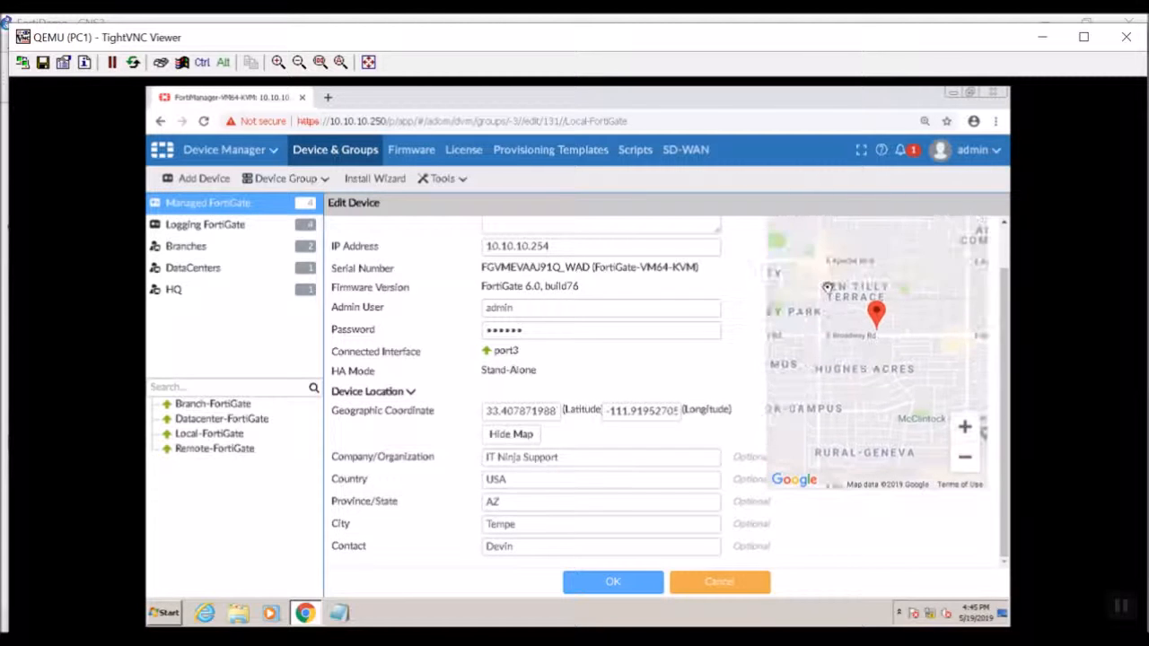
Move the device marker south to just below AMF Tempe Village Lanes, at about latitude 33.384 and longitude -111.924
{"action": "left_click", "coordinate": [964, 458]}
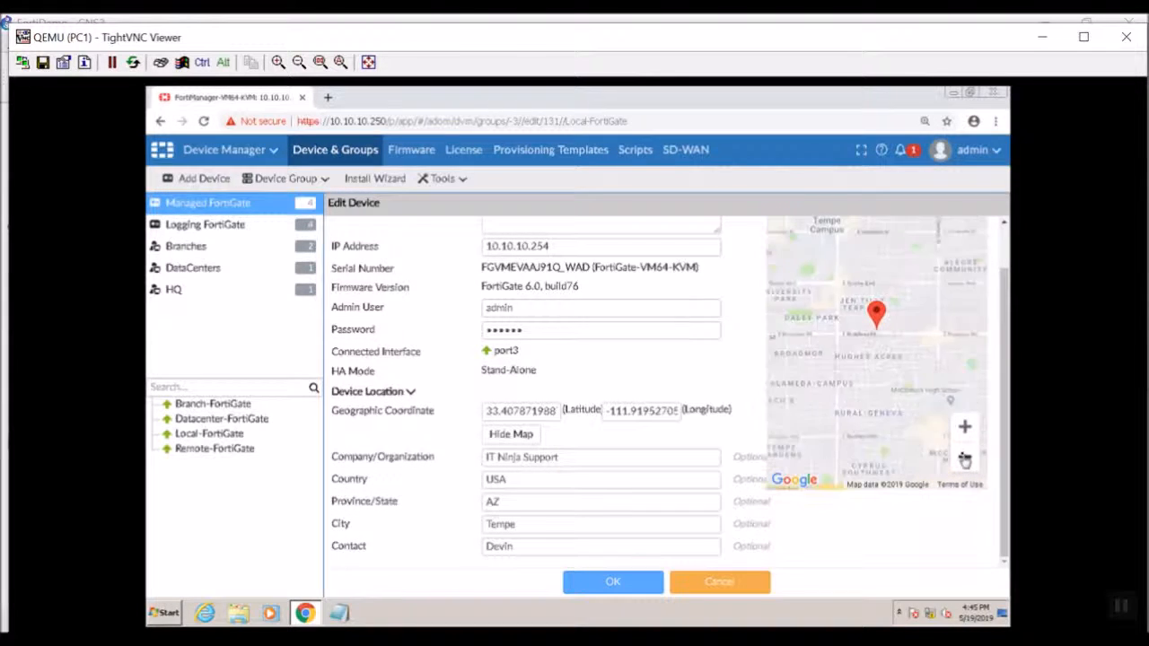
{"action": "left_click_drag", "start_coordinate": [902, 395], "coordinate": [844, 377]}
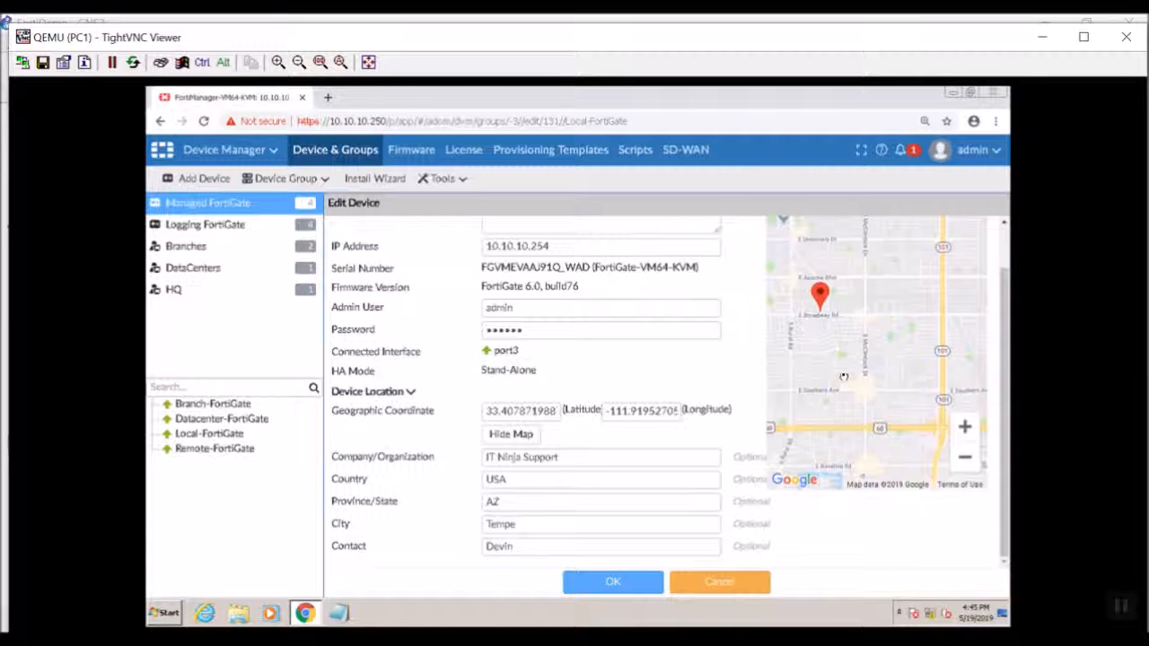
{"action": "mouse_move", "coordinate": [822, 303]}
{"action": "left_mouse_down"}
{"action": "mouse_move", "coordinate": [895, 408]}
{"action": "mouse_move", "coordinate": [883, 429]}
{"action": "mouse_move", "coordinate": [792, 429]}
{"action": "mouse_move", "coordinate": [867, 427]}
{"action": "mouse_move", "coordinate": [857, 428]}
{"action": "left_mouse_up"}
{"action": "left_click", "coordinate": [963, 428]}
{"action": "left_click", "coordinate": [963, 428]}
{"action": "left_click", "coordinate": [963, 428]}
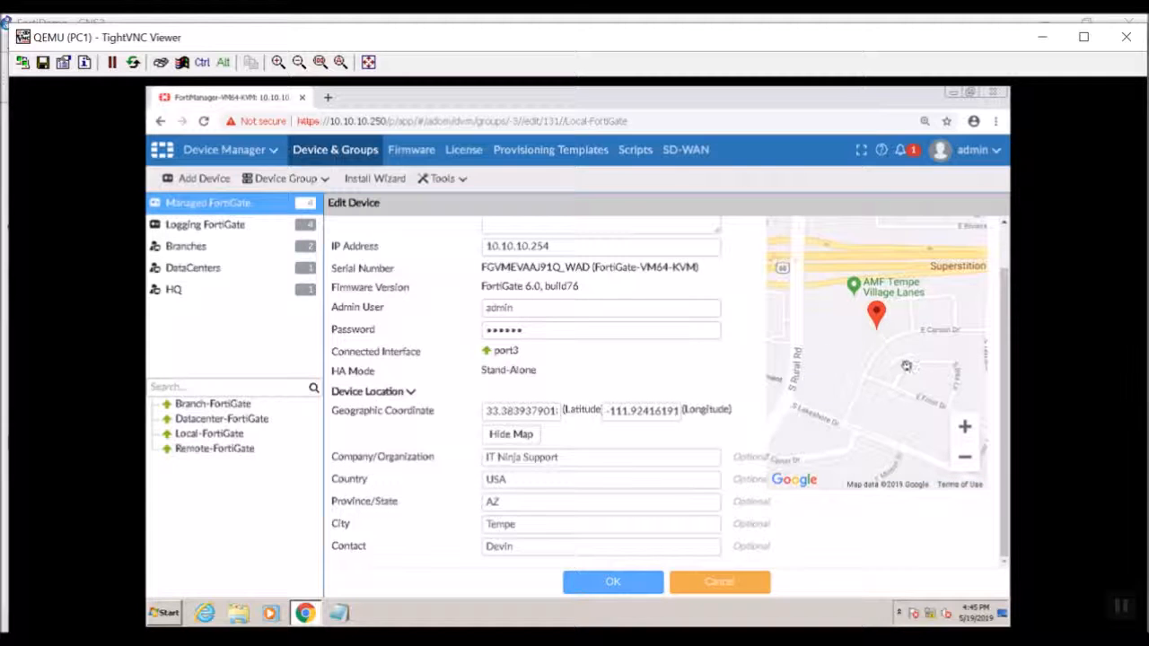
Move the device marker to S Lakeshore Dr near S Rural Rd, at about latitude 33.381 and longitude -111.926, and save the device
{"action": "left_click_drag", "start_coordinate": [905, 365], "coordinate": [934, 304]}
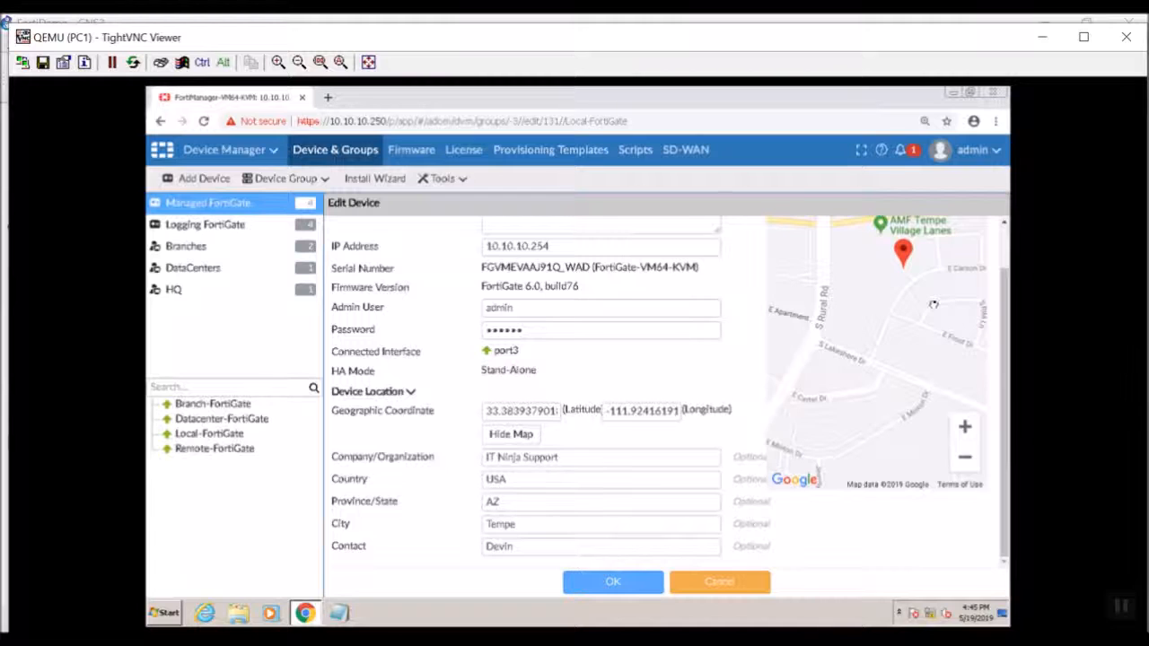
{"action": "left_click_drag", "start_coordinate": [903, 258], "coordinate": [836, 359]}
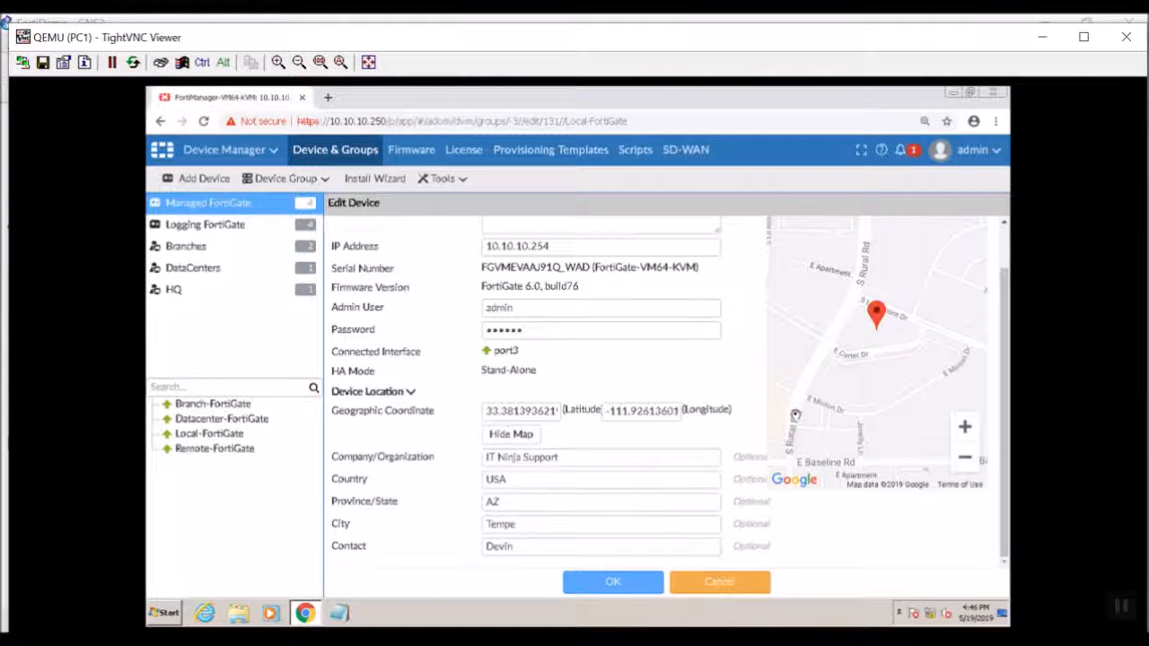
{"action": "left_click", "coordinate": [614, 586]}
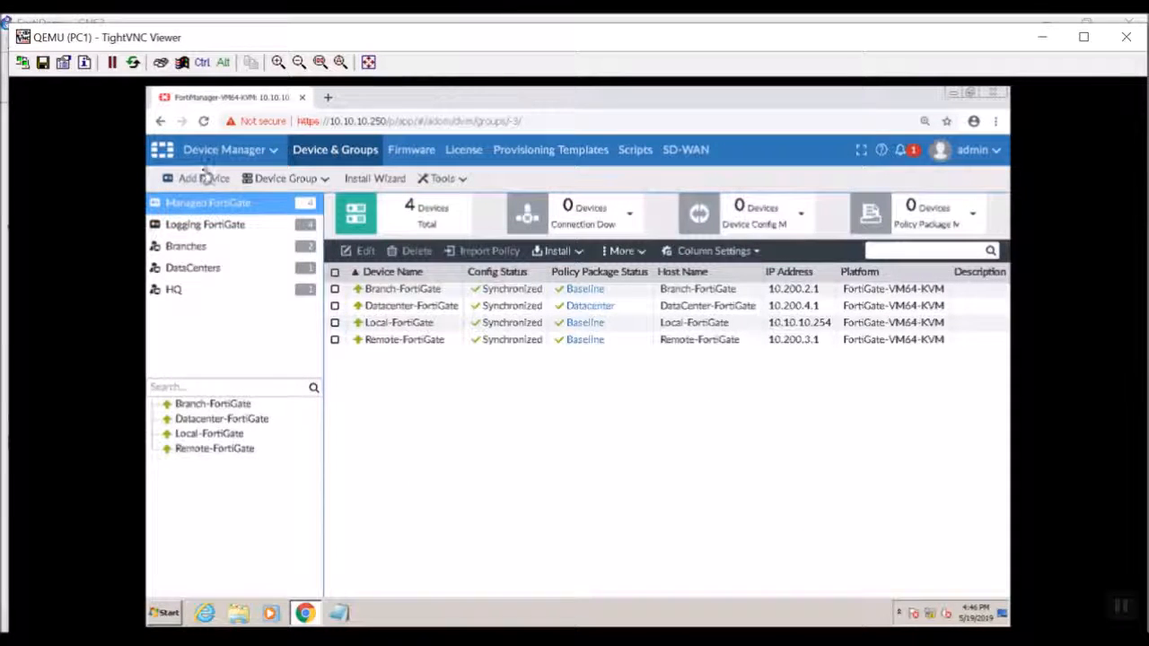
Open FortiView's Threat Map to view where the managed FortiGate devices are placed
{"action": "left_click", "coordinate": [225, 151]}
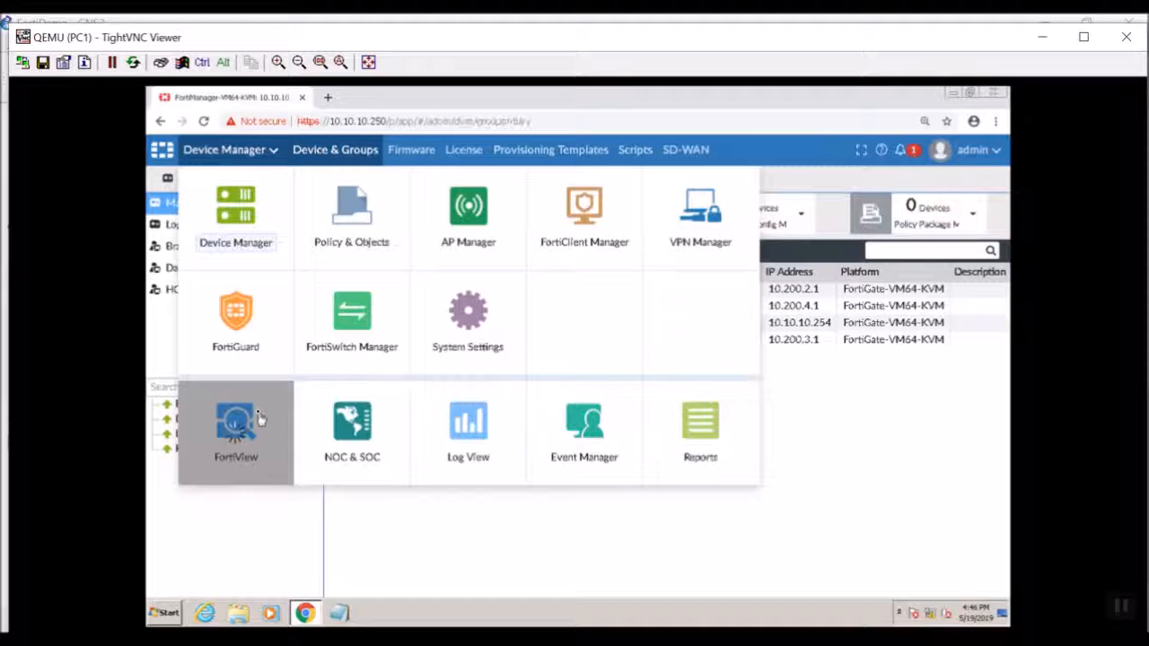
{"action": "left_click", "coordinate": [236, 415]}
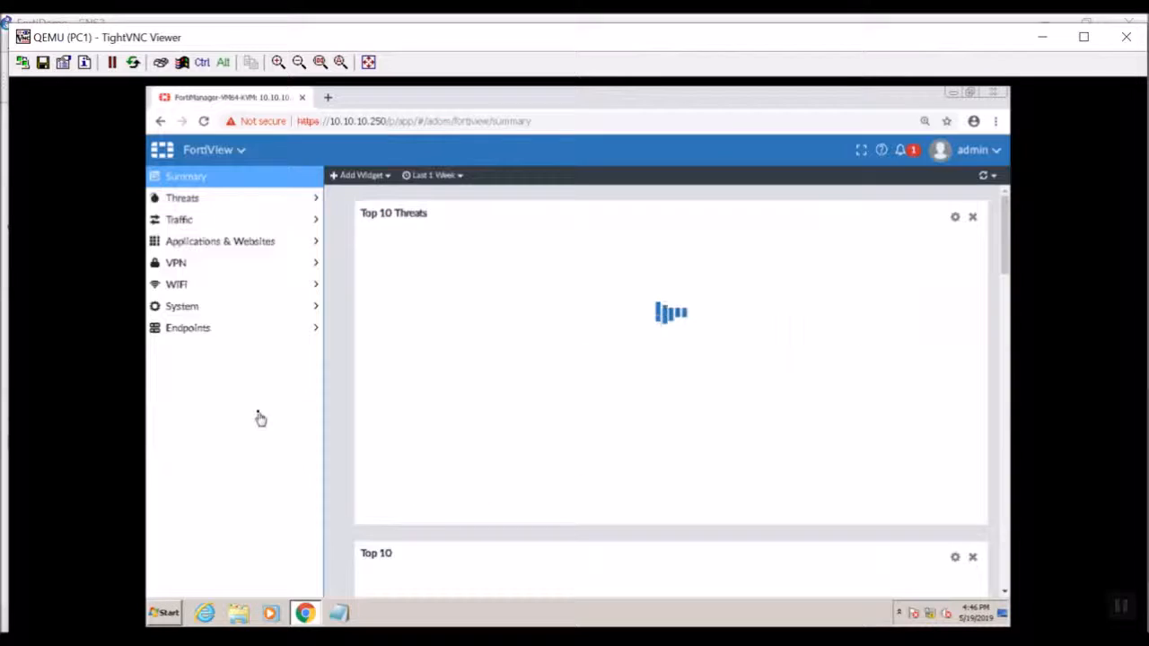
{"action": "left_click", "coordinate": [212, 221]}
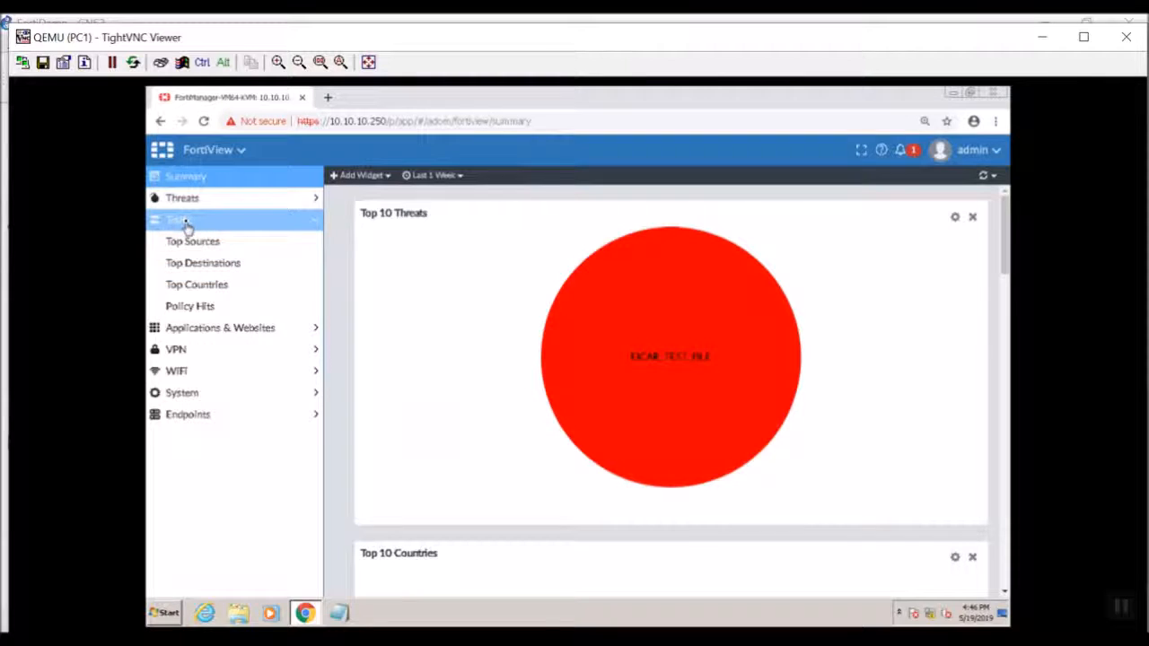
{"action": "left_click", "coordinate": [184, 199]}
{"action": "left_click", "coordinate": [199, 244]}
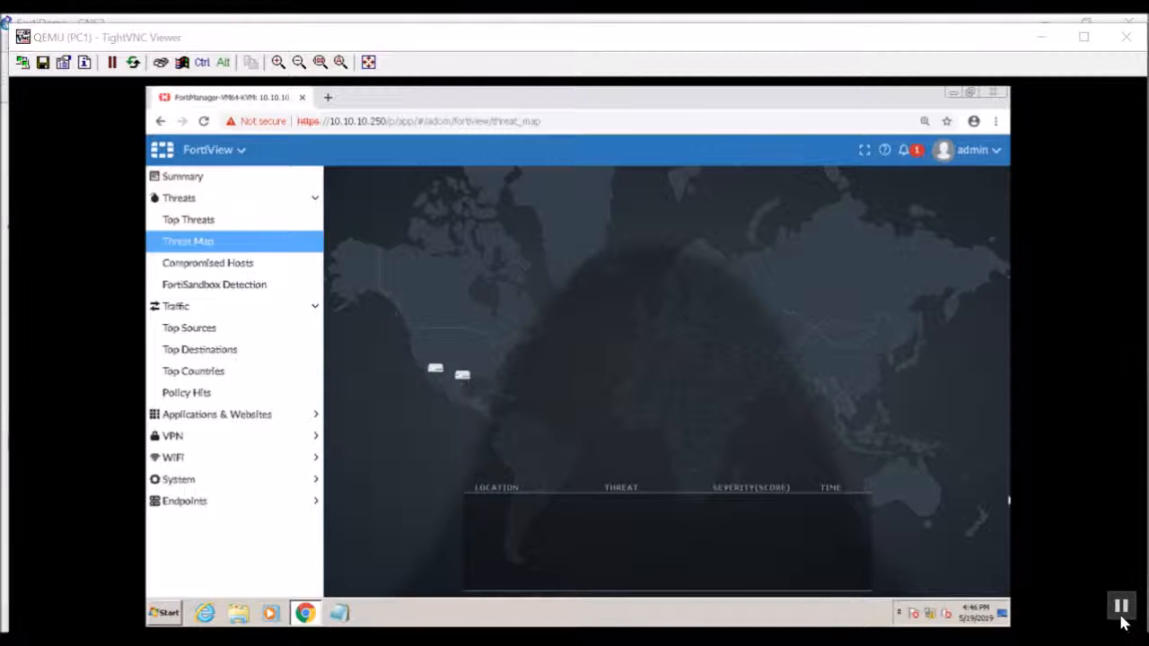
{"action": "left_click", "coordinate": [1121, 609]}
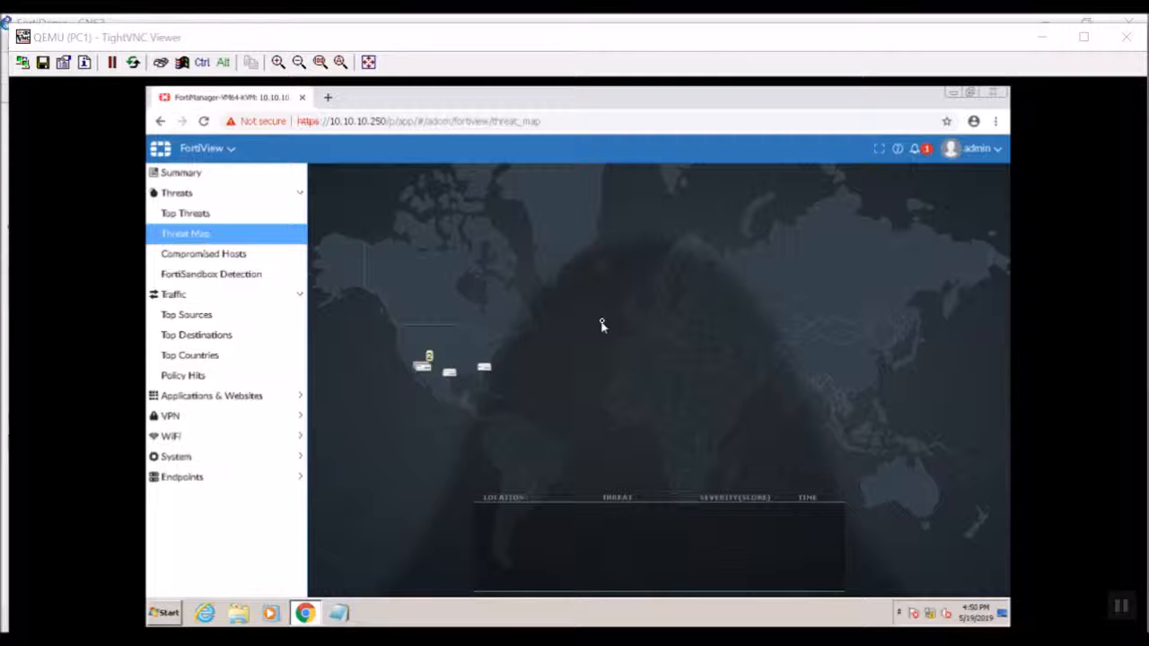